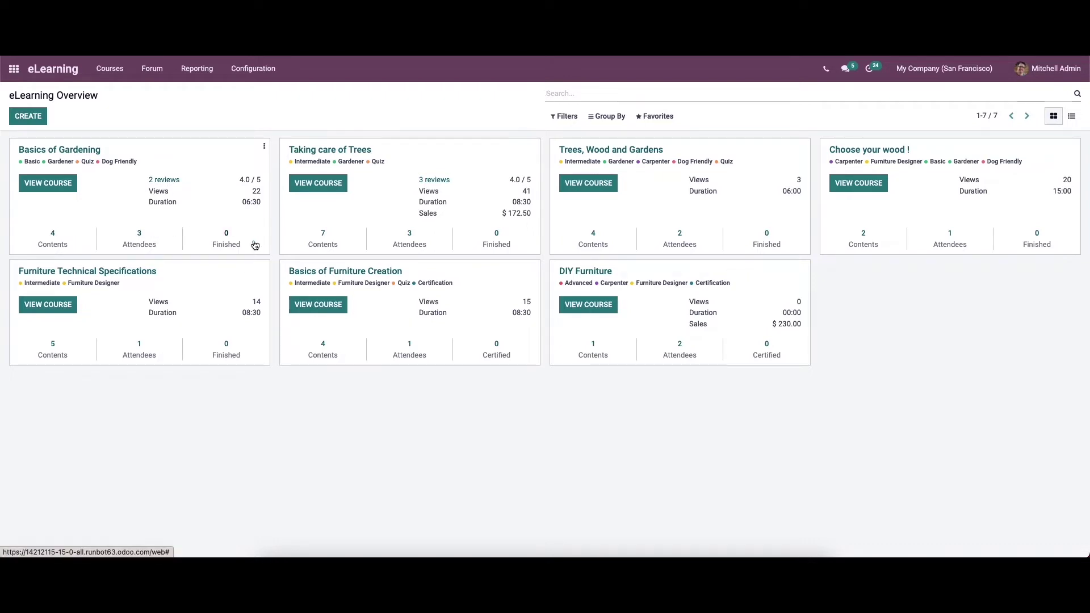
Look at the Basics of Gardening course options, then close them again.
click(54, 190)
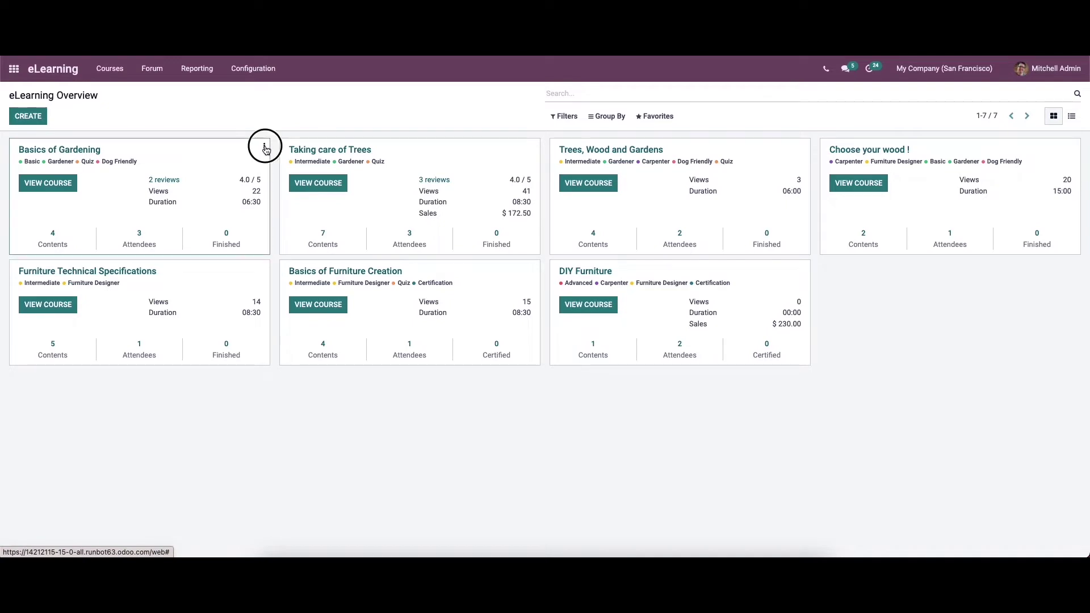
click(264, 150)
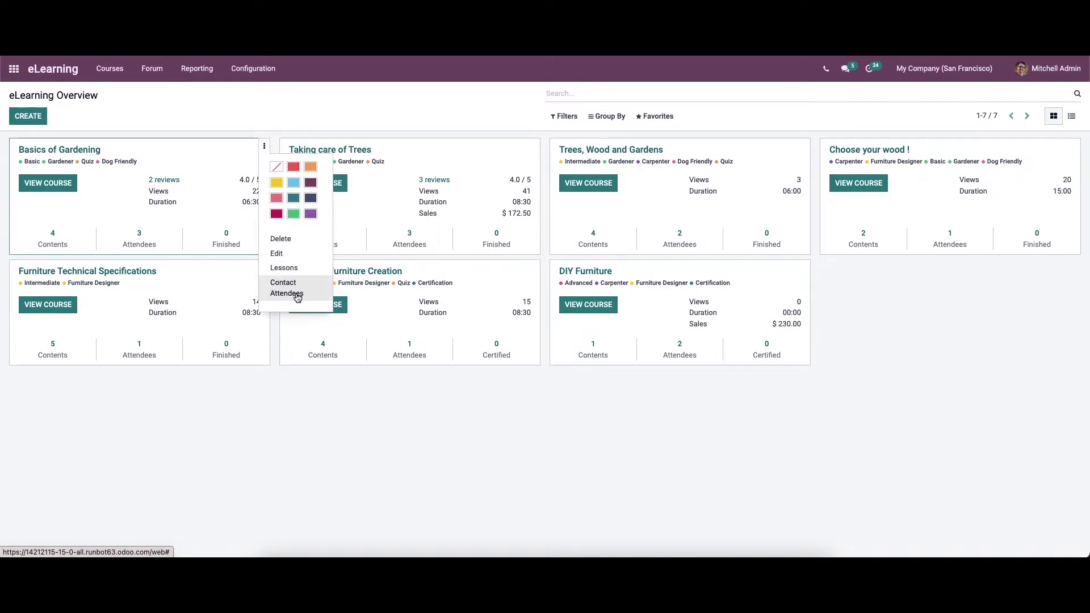
click(271, 121)
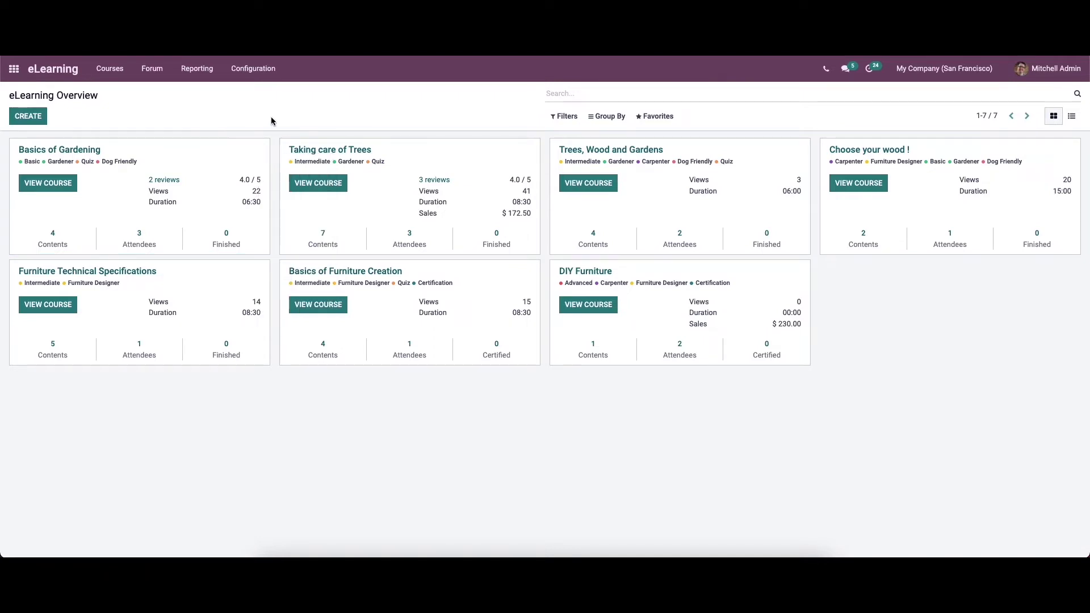
Create course 'Pet Grooming' tagged Intermediate, with a first section named 'Introduction'.
click(34, 120)
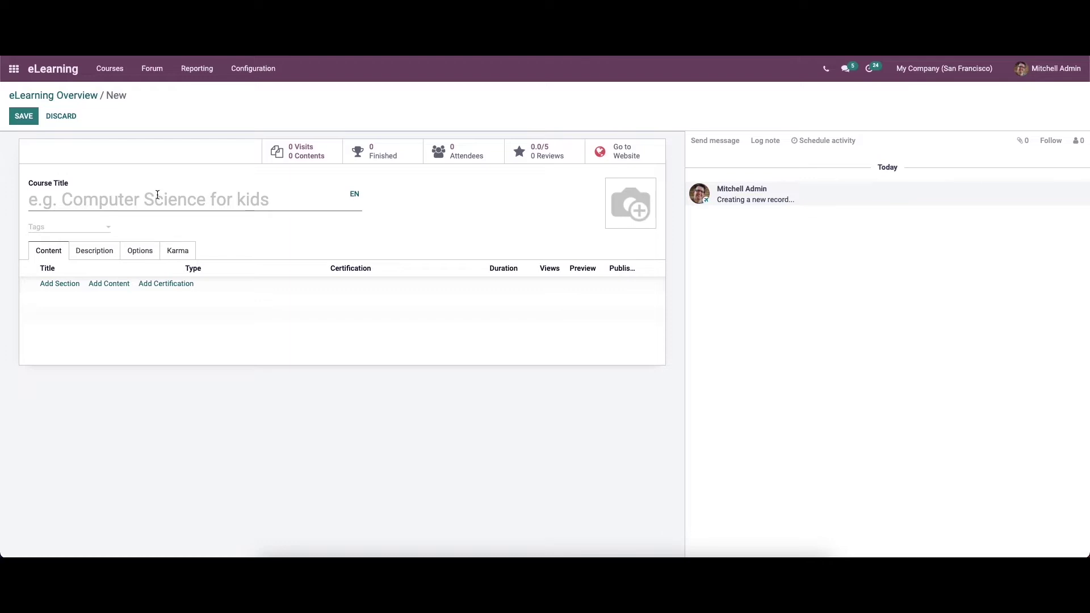
text(Pet )
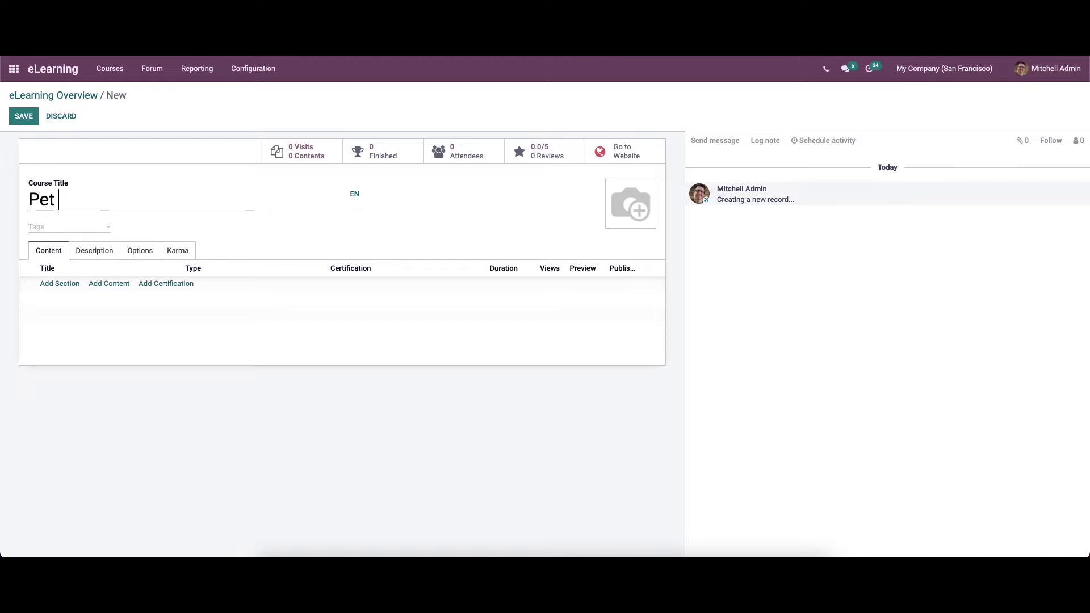
text(Grooming)
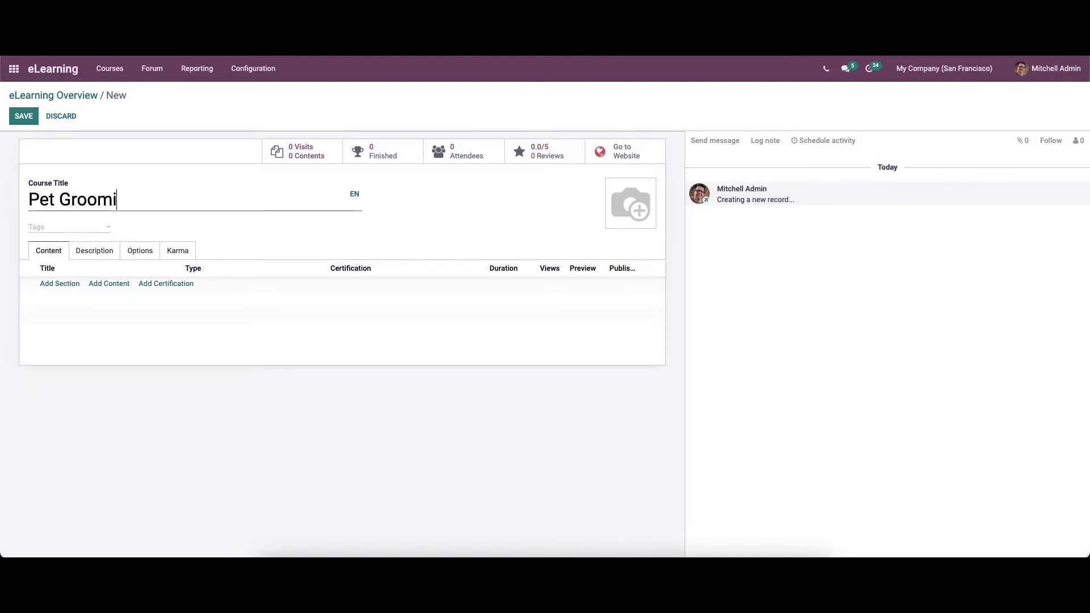
click(101, 227)
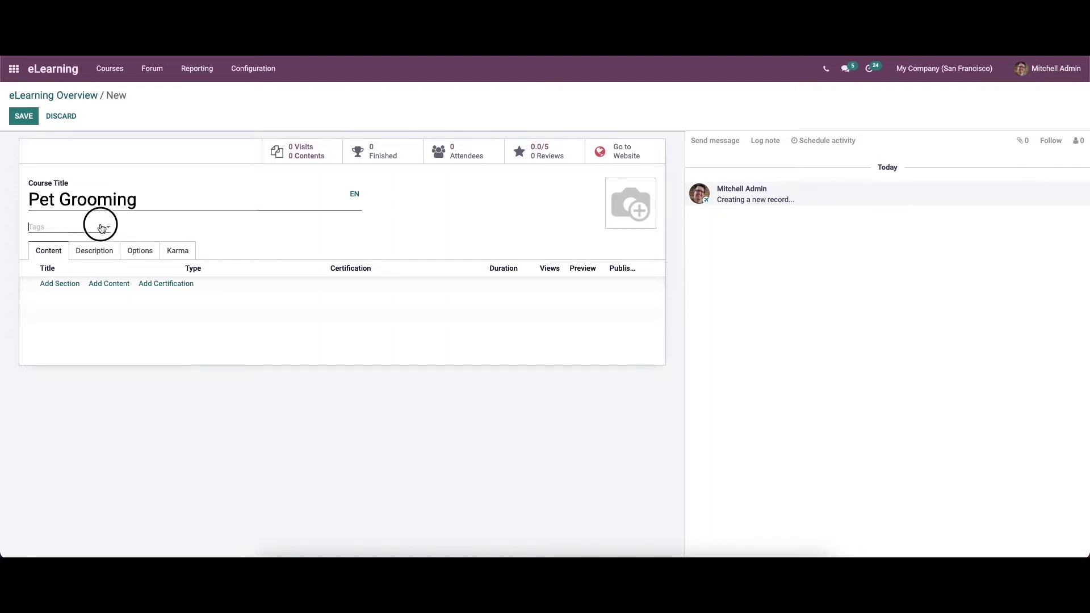
click(88, 258)
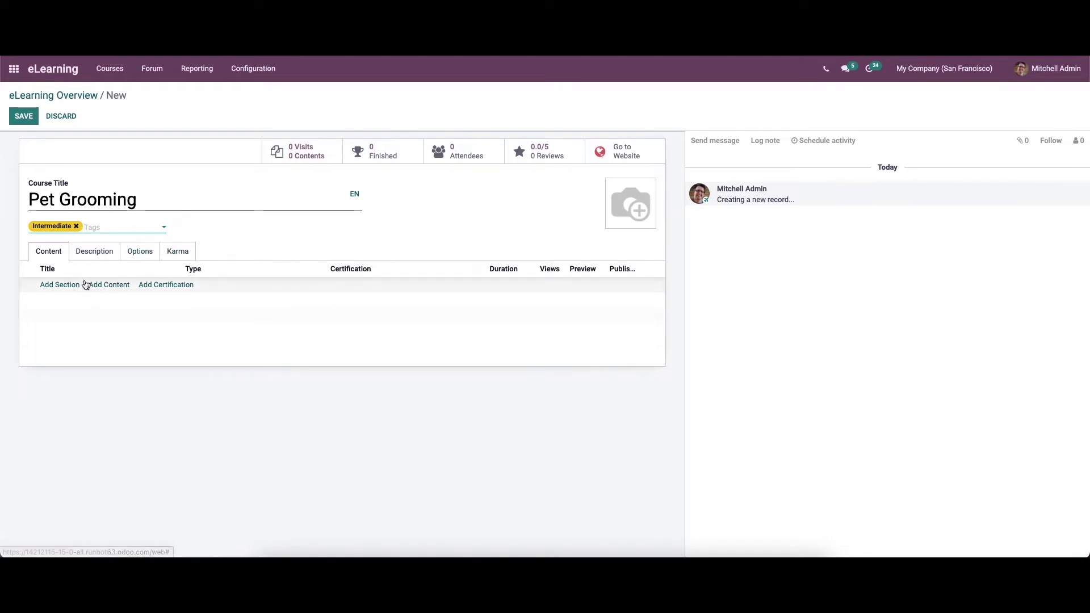
click(57, 285)
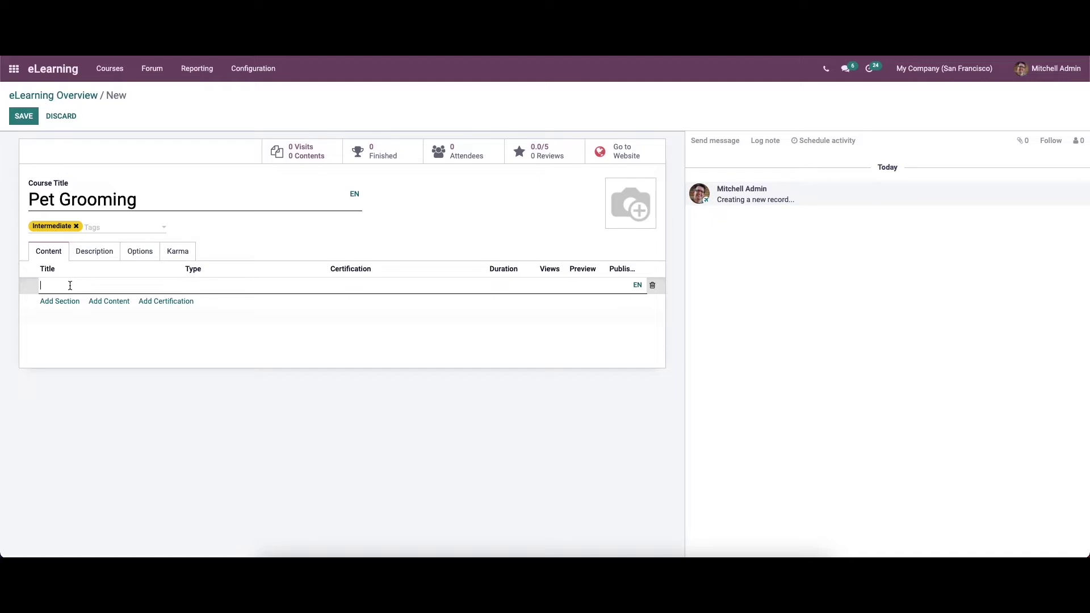
text(Introduction)
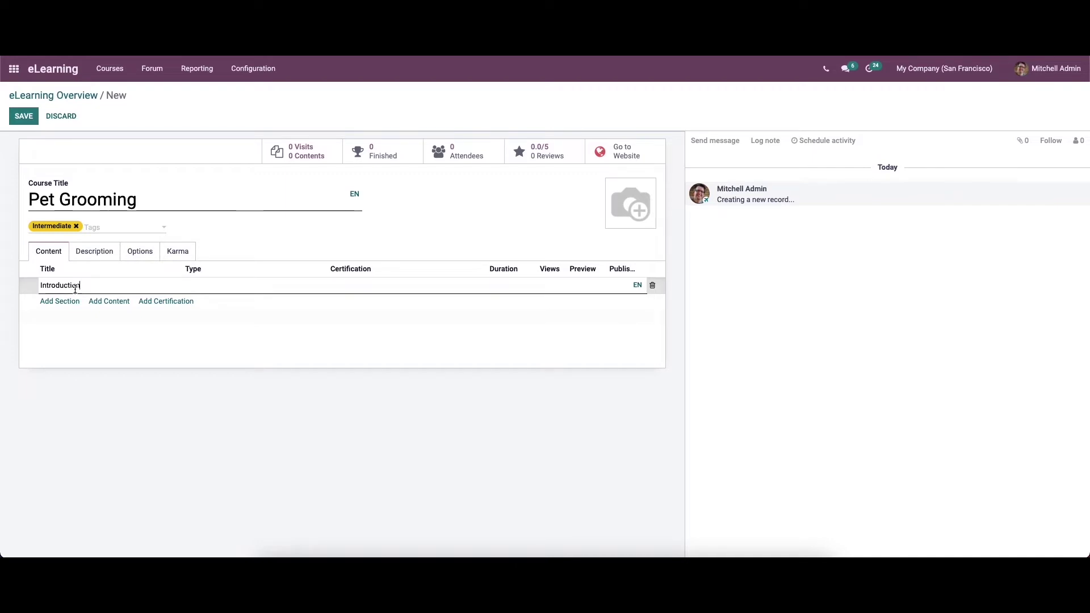
Add a content item titled 'Introduction to Pet Grooming', tagged Pets and Intermediate.
click(103, 301)
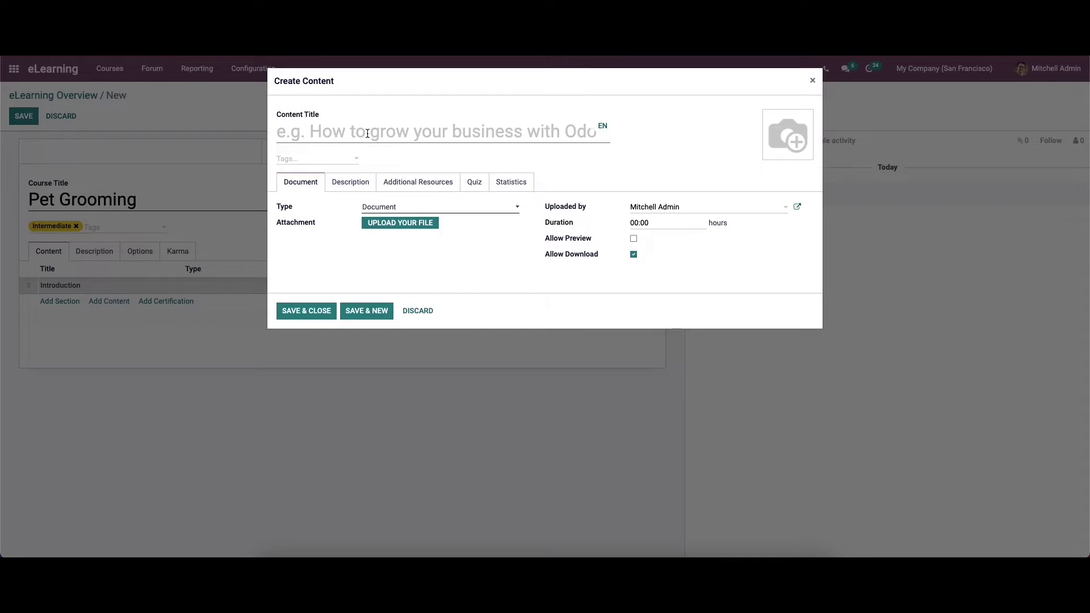
text(Int)
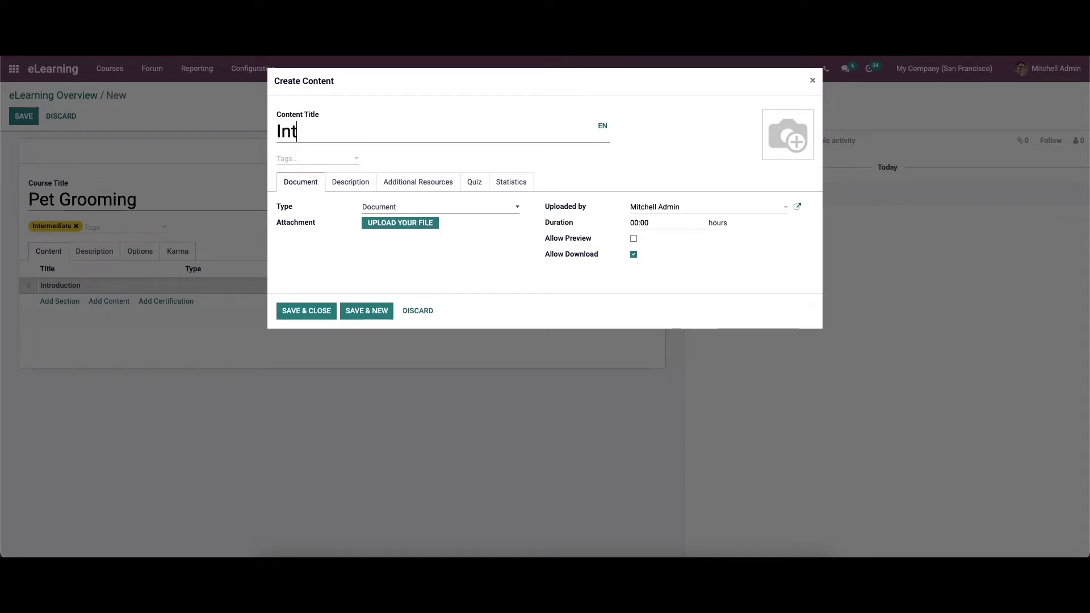
text(roduction )
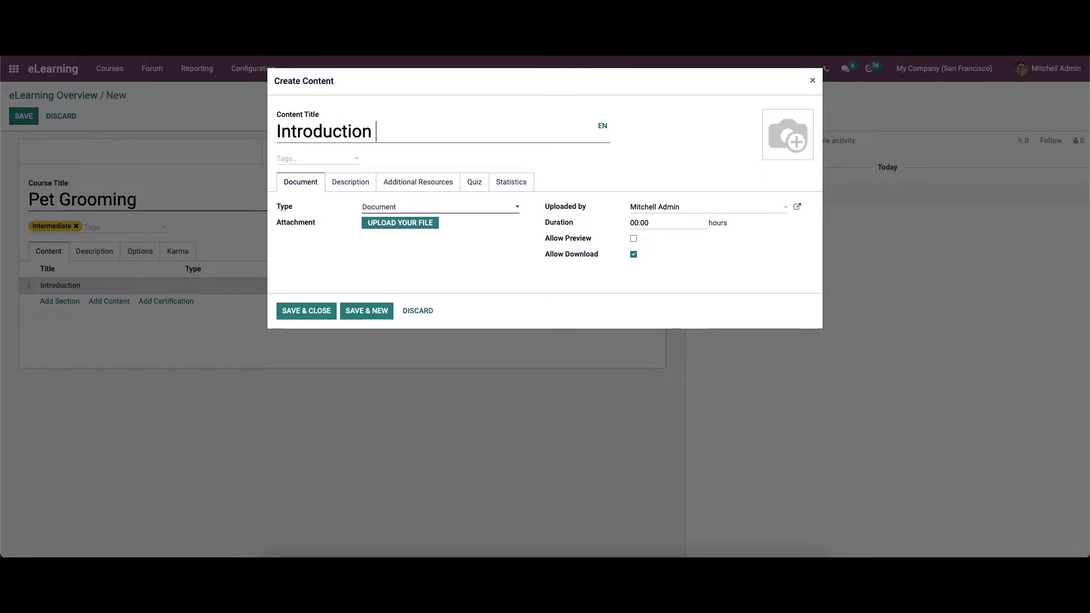
text(to Pet Grooming)
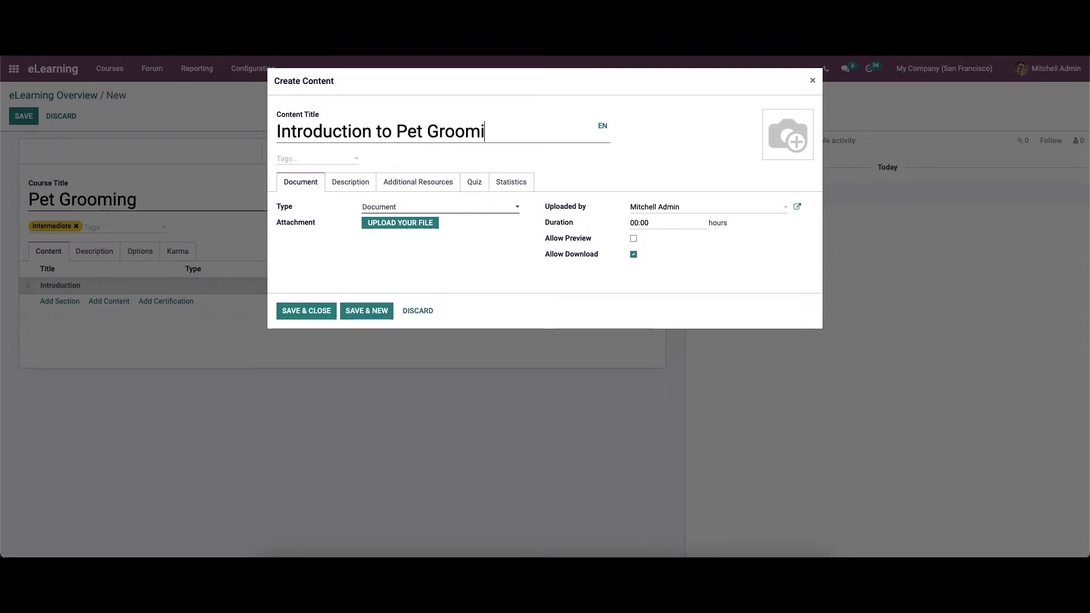
click(320, 158)
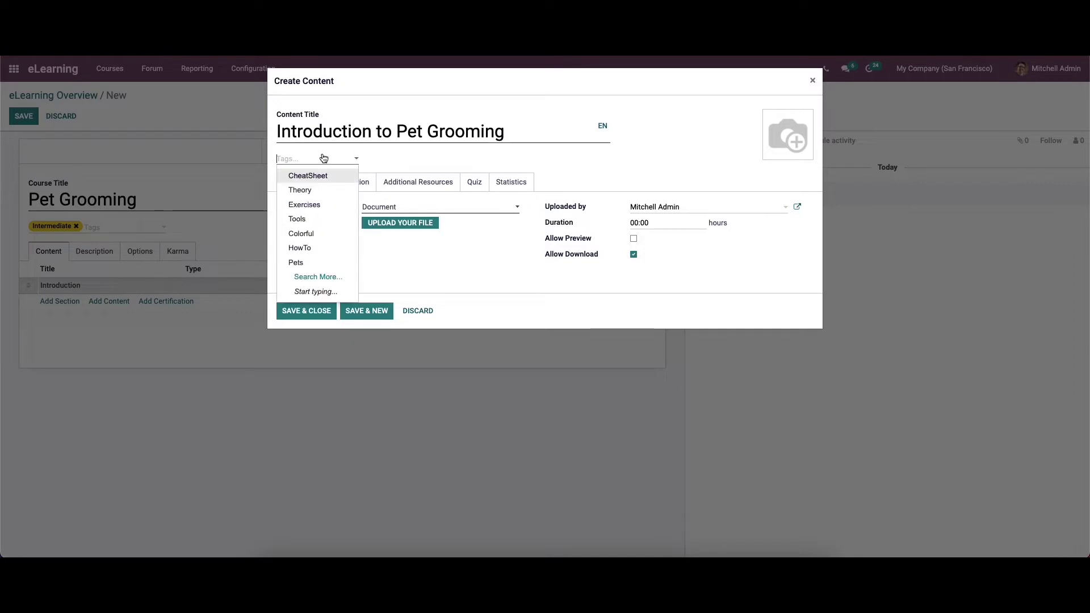
click(316, 263)
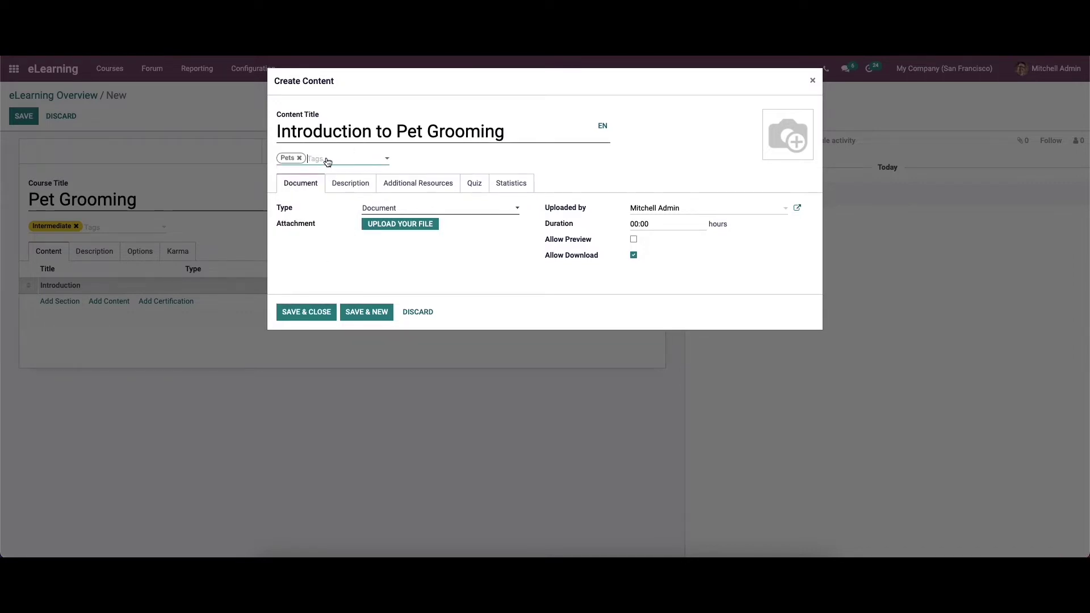
click(330, 160)
click(347, 262)
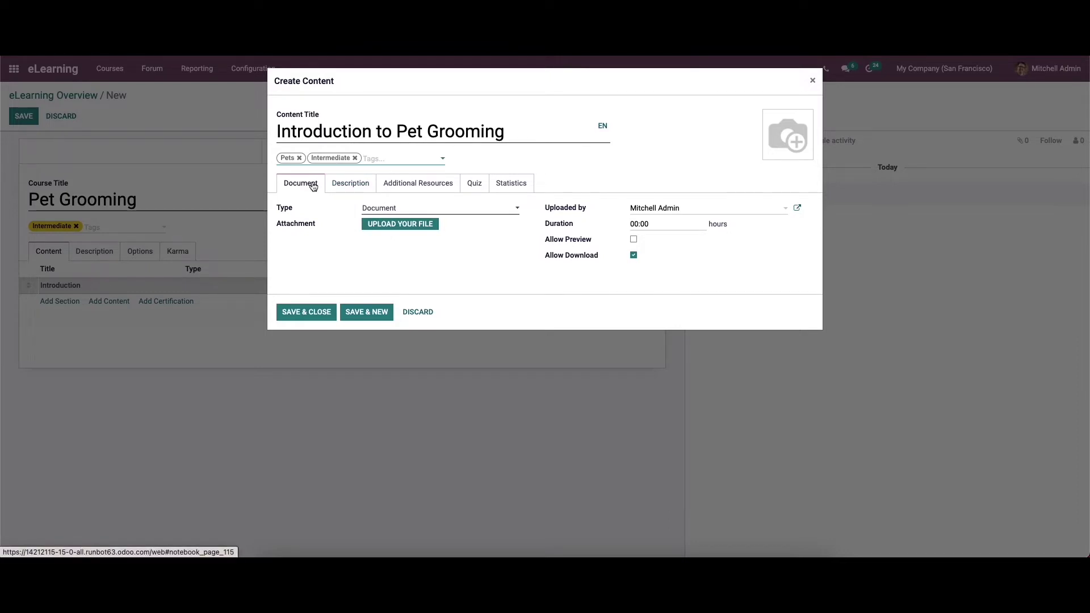
click(364, 208)
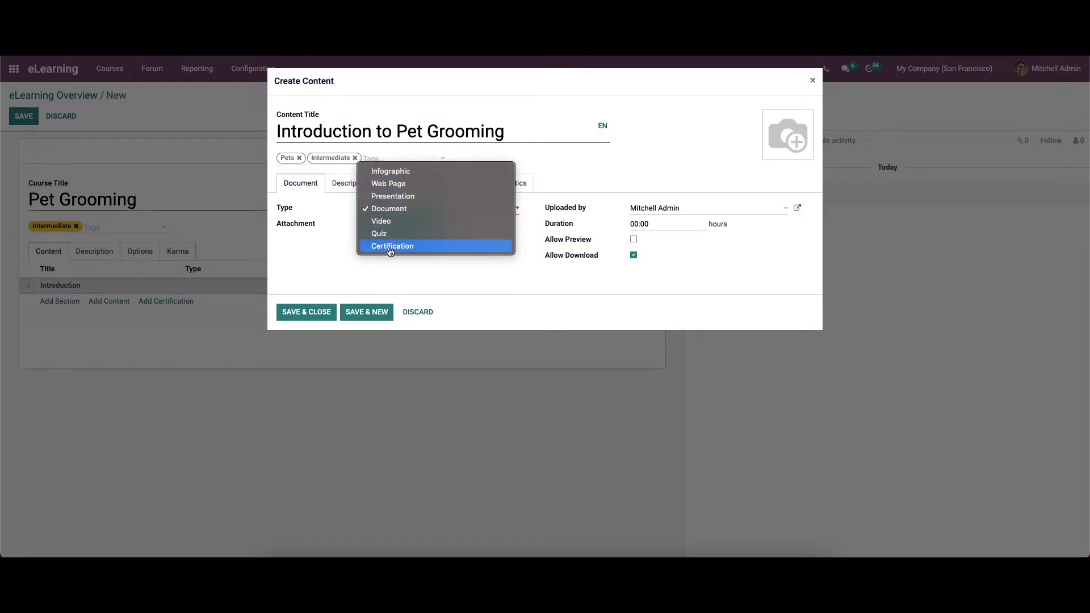
Keep the content type as Document and enable Allow Preview.
click(374, 209)
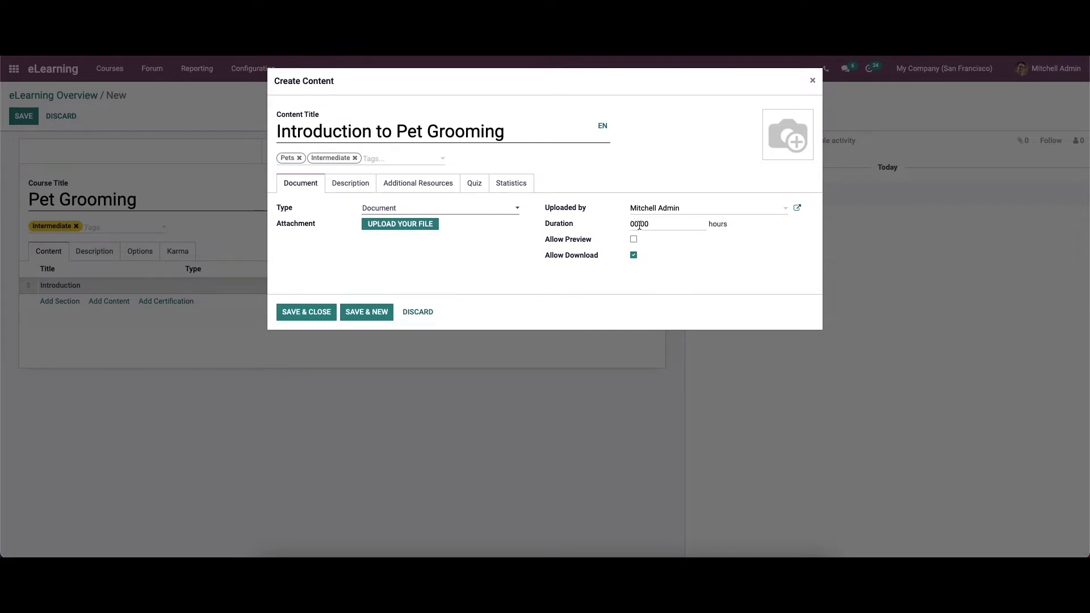
click(633, 240)
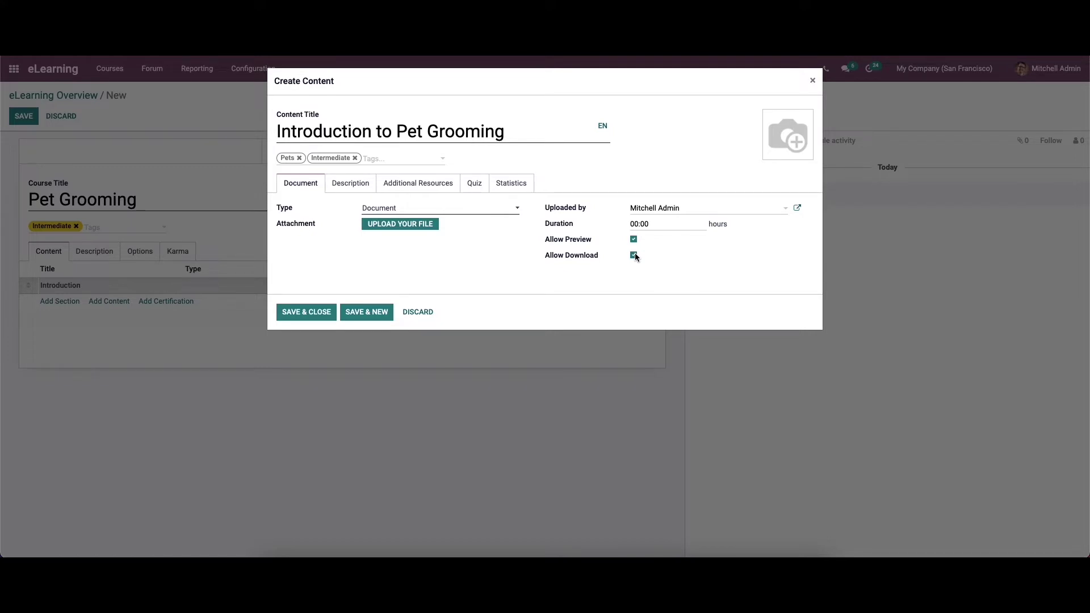
click(343, 187)
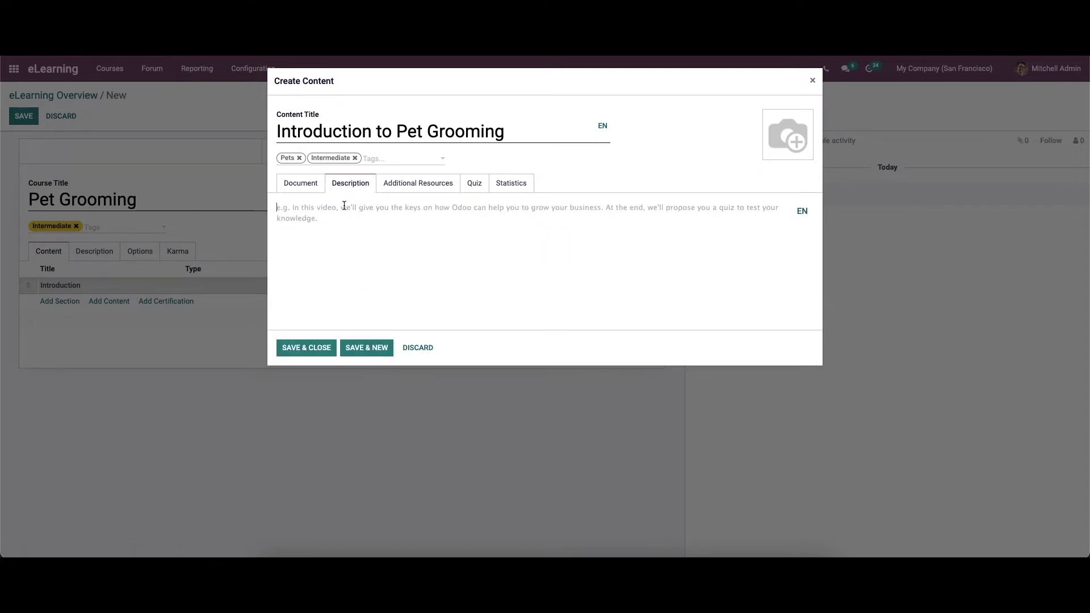
Write a short content description introducing pet grooming, correcting the misspelled ending.
click(344, 205)
text(An)
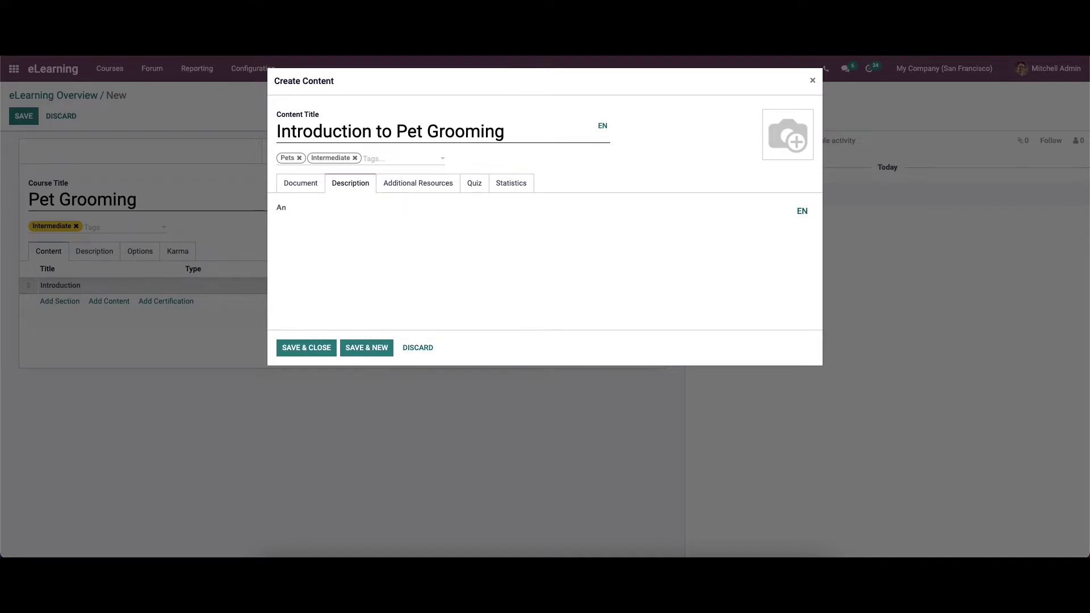
text( intrduction to pet groomoi)
key(BackSpace)
key(BackSpace)
key(BackSpace)
text(ing)
Add a blank downloadable resource row under Additional Resources, discarding an empty external link row.
click(398, 186)
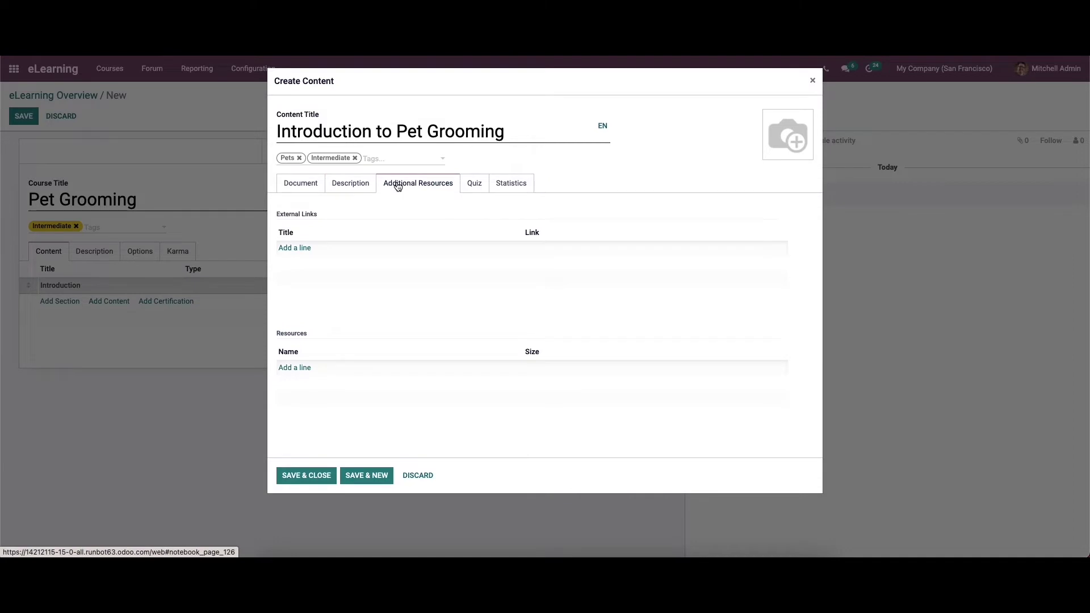
click(304, 248)
click(336, 287)
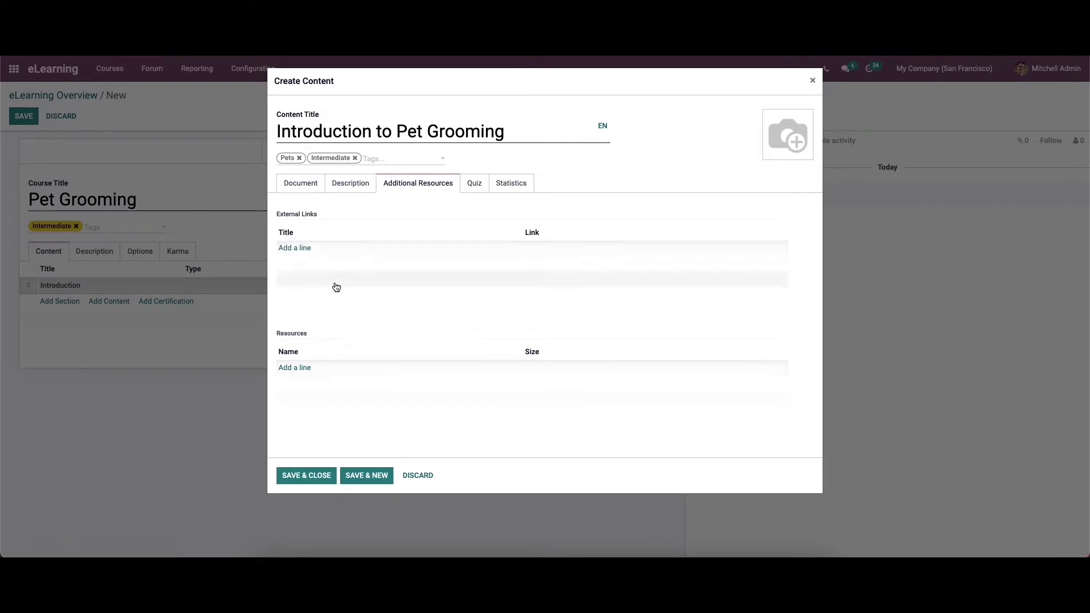
click(301, 369)
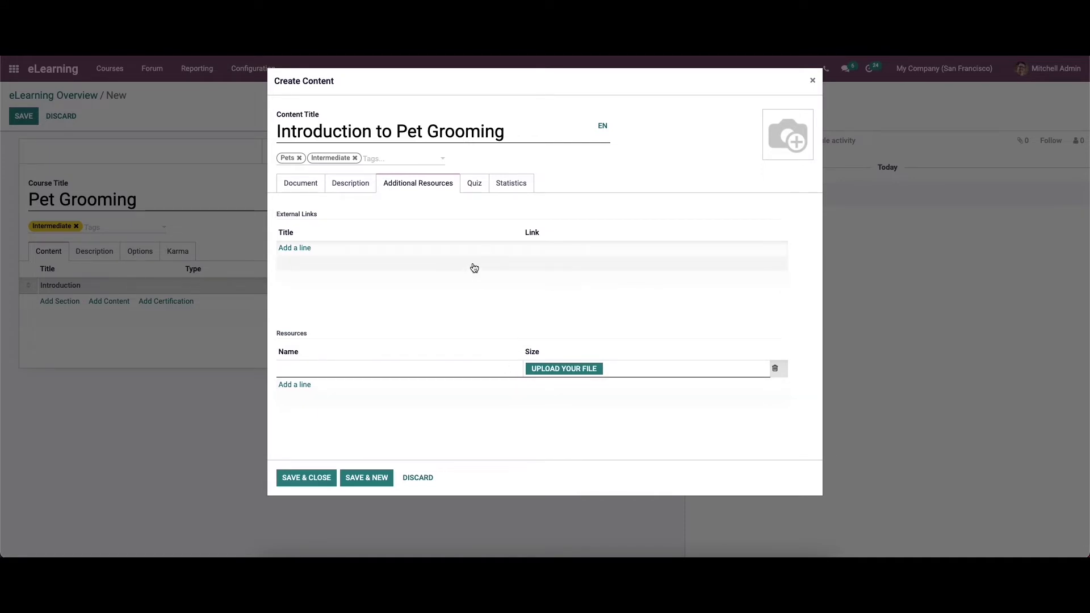
Start a new question in the lesson's quiz, whose rewards are 10, 7, 5 and 2.
click(473, 185)
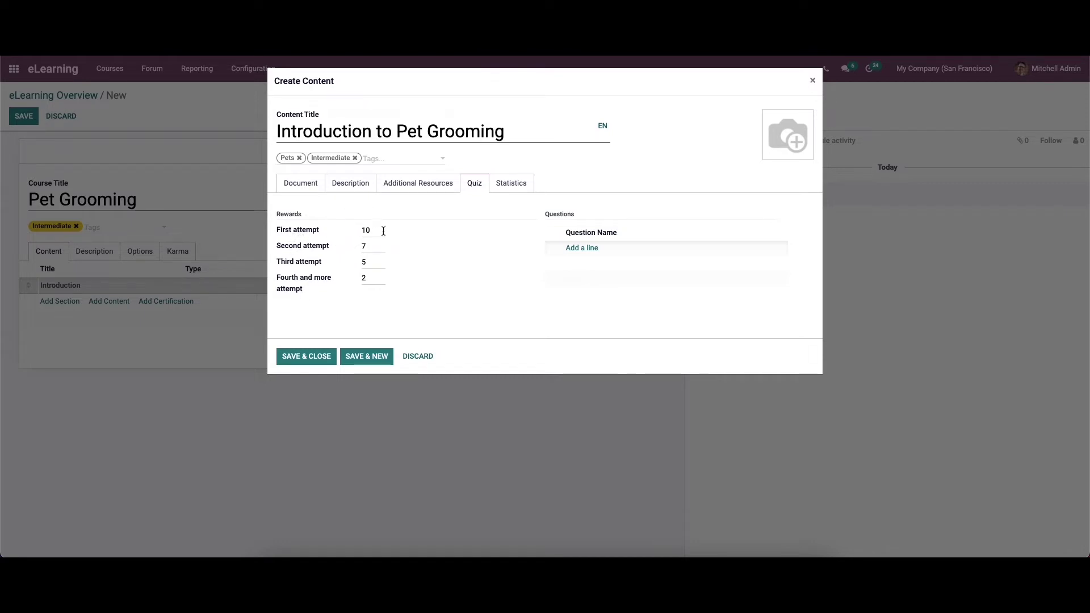
click(574, 249)
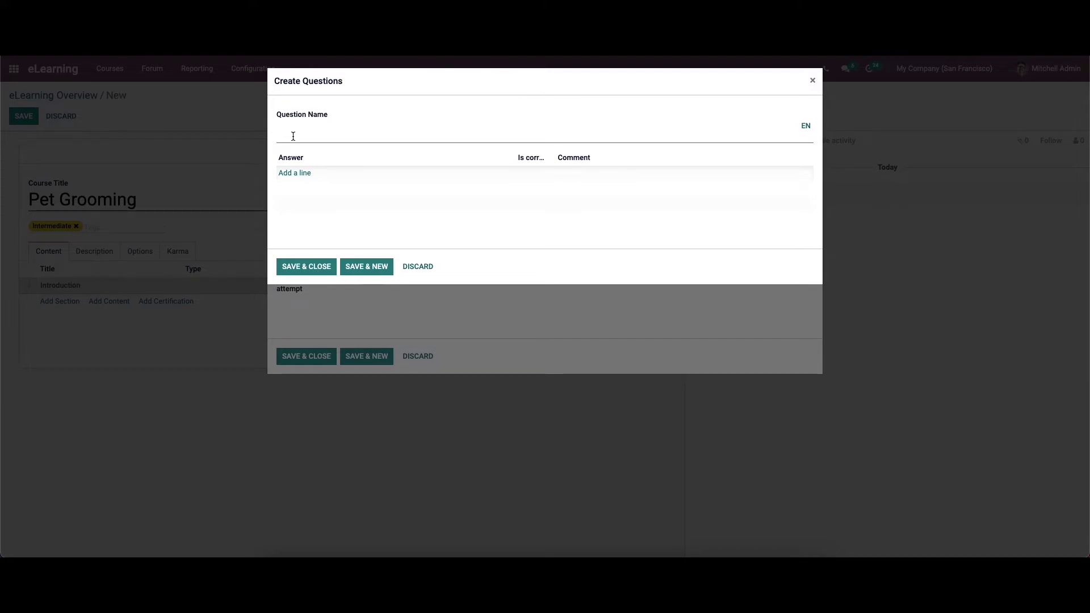
Name the question 'What are the basics of Pet Grooming' and add a first answer line.
text(What are the basic)
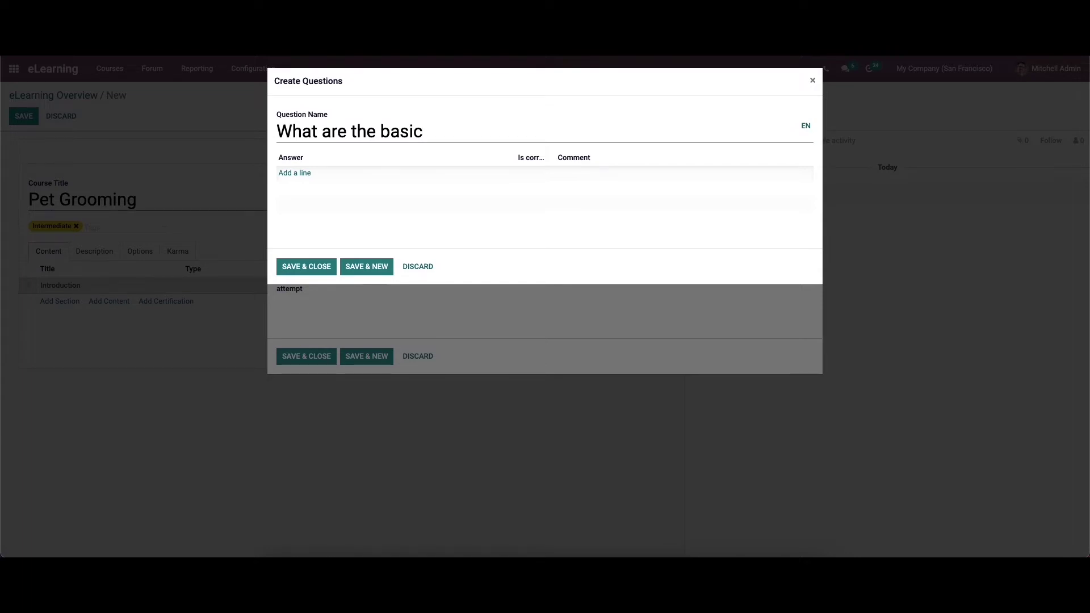
text(s of Pet GR)
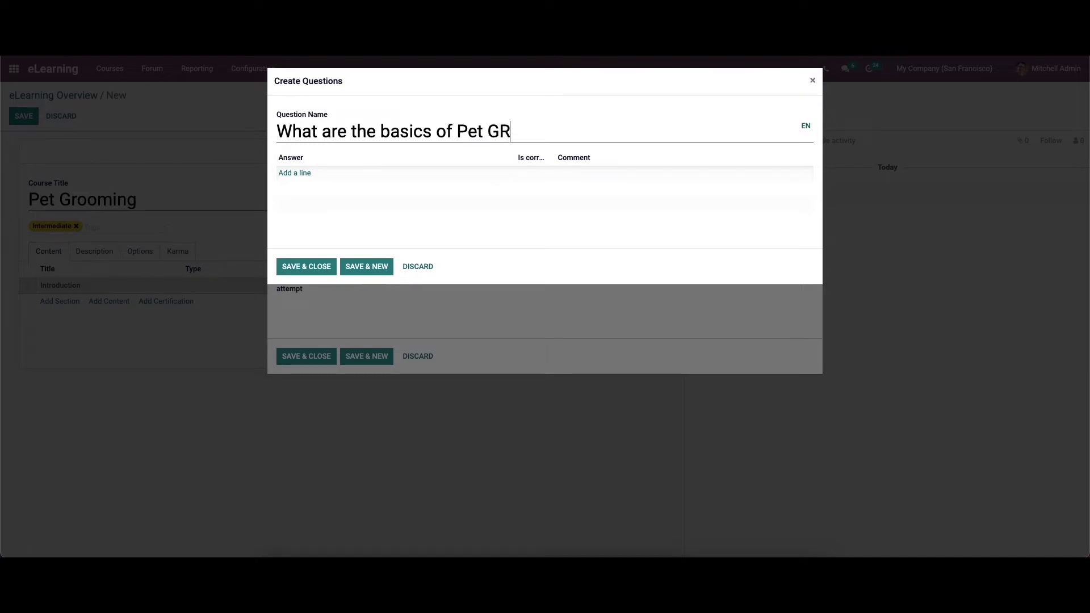
key(BackSpace)
text(rooming)
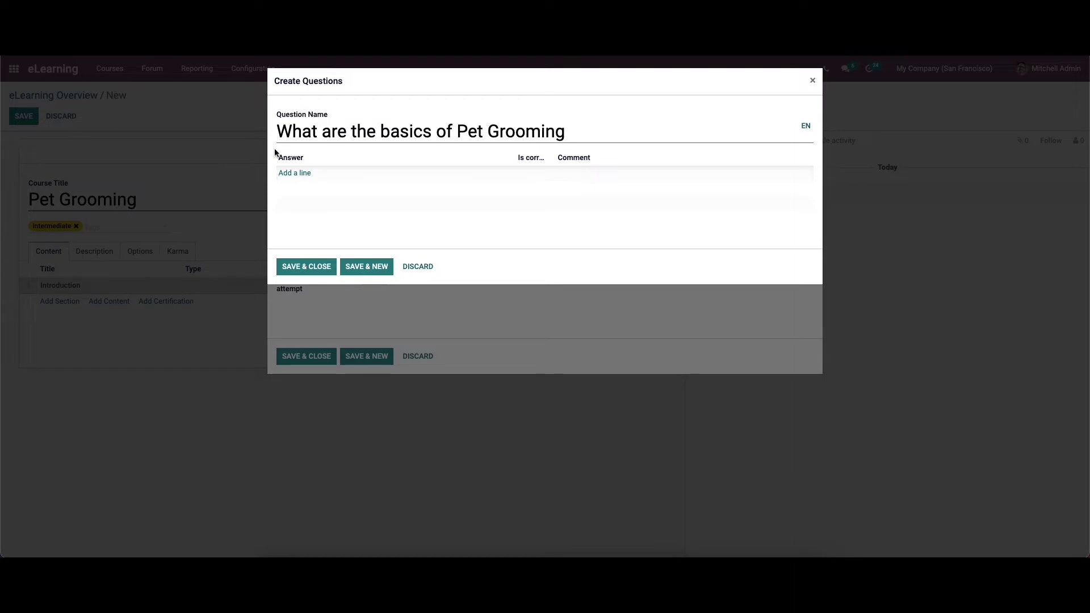
click(296, 174)
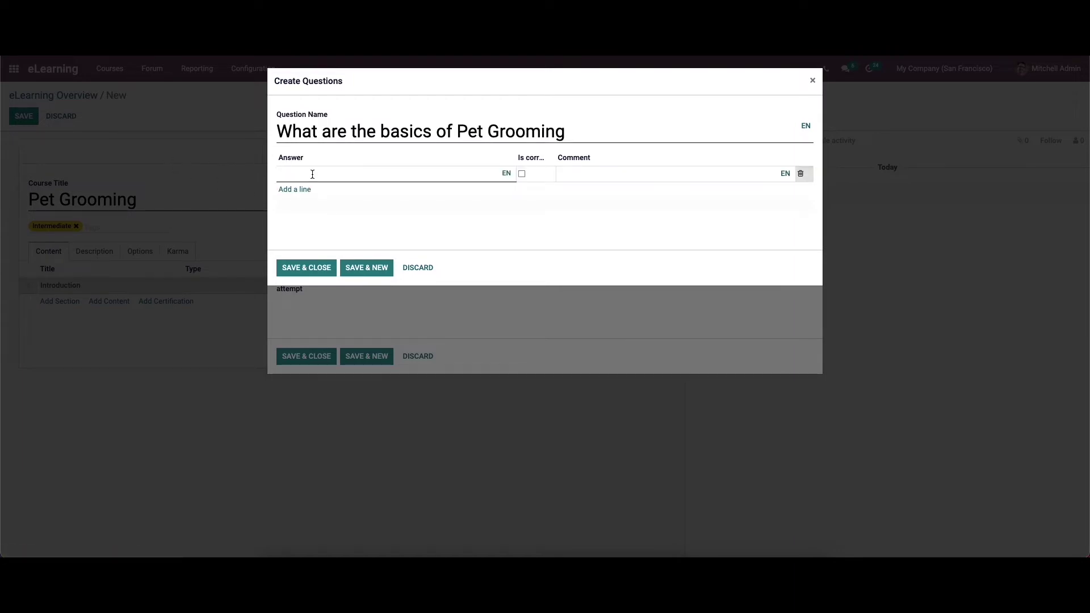
Add answers Washing, Drying and Cutting hairs & nails, marking only the last as correct.
text(Washing)
click(304, 189)
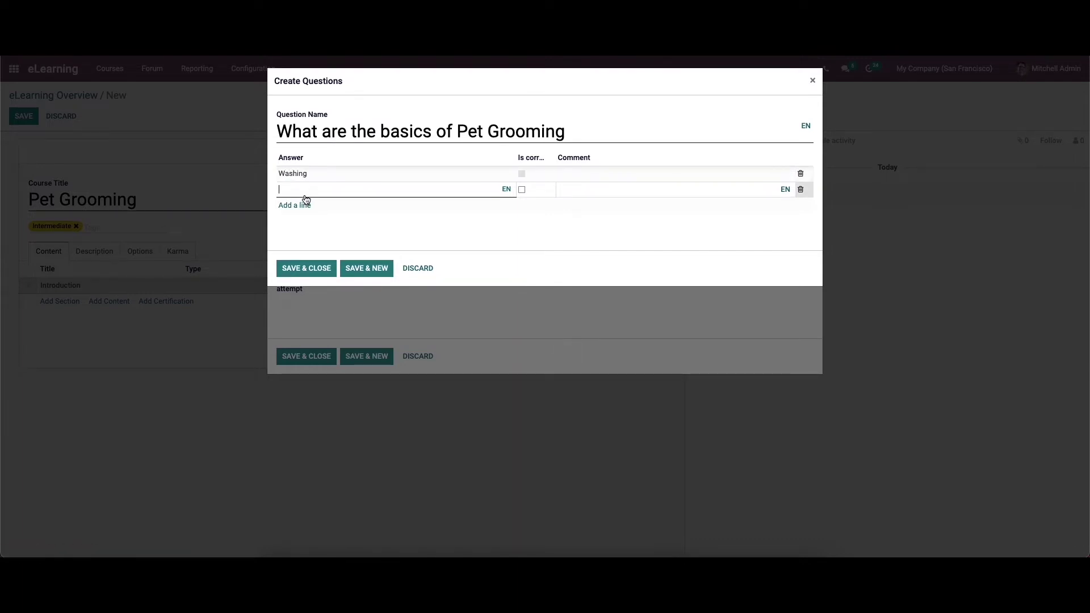
text(Drying)
key(Return)
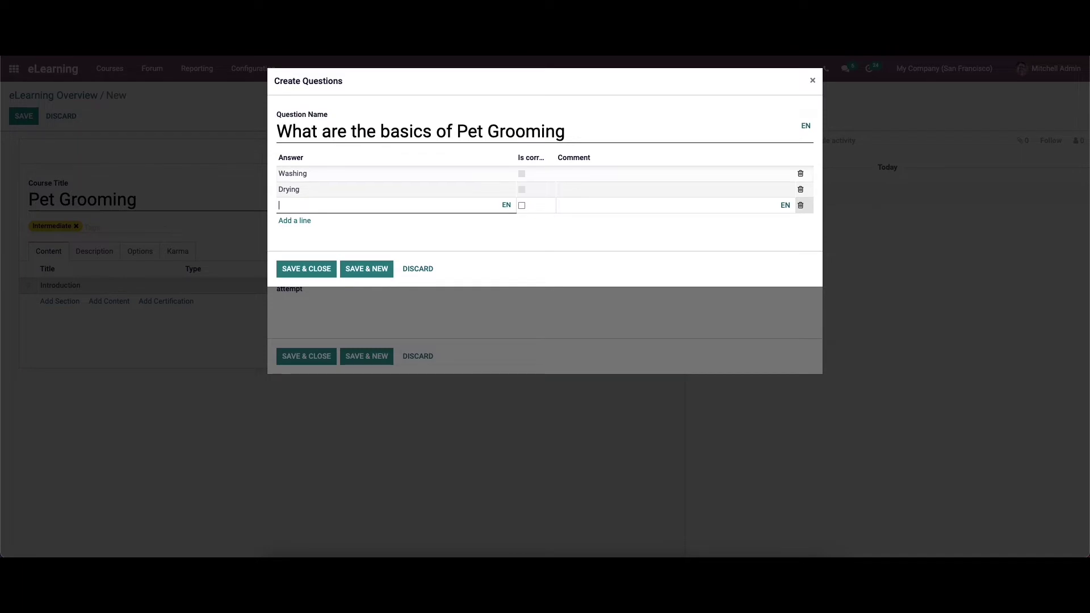
text(Cutting hairs & nails)
click(522, 205)
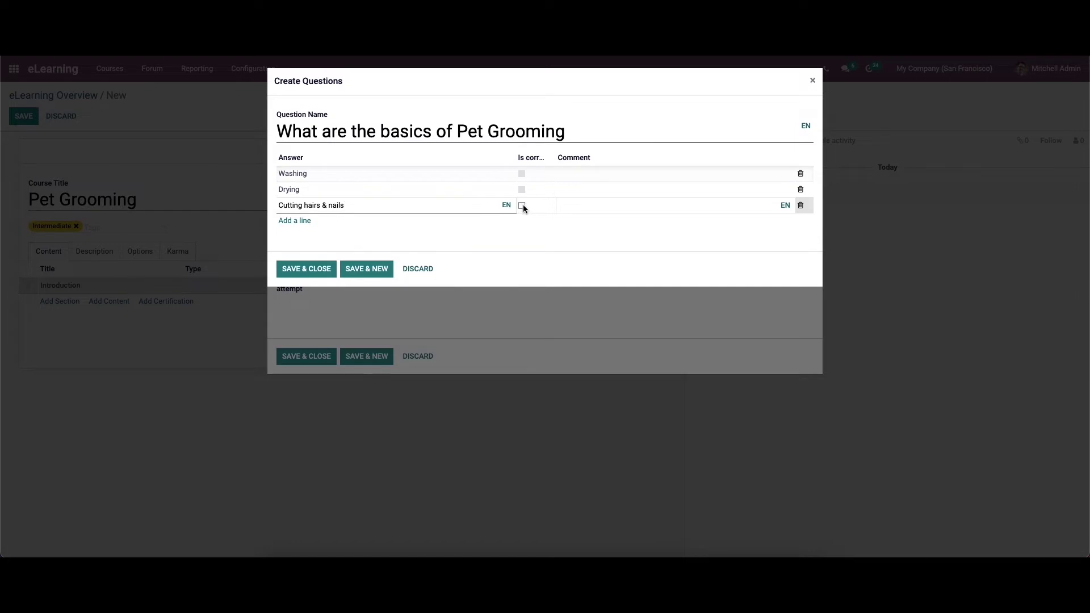
click(522, 205)
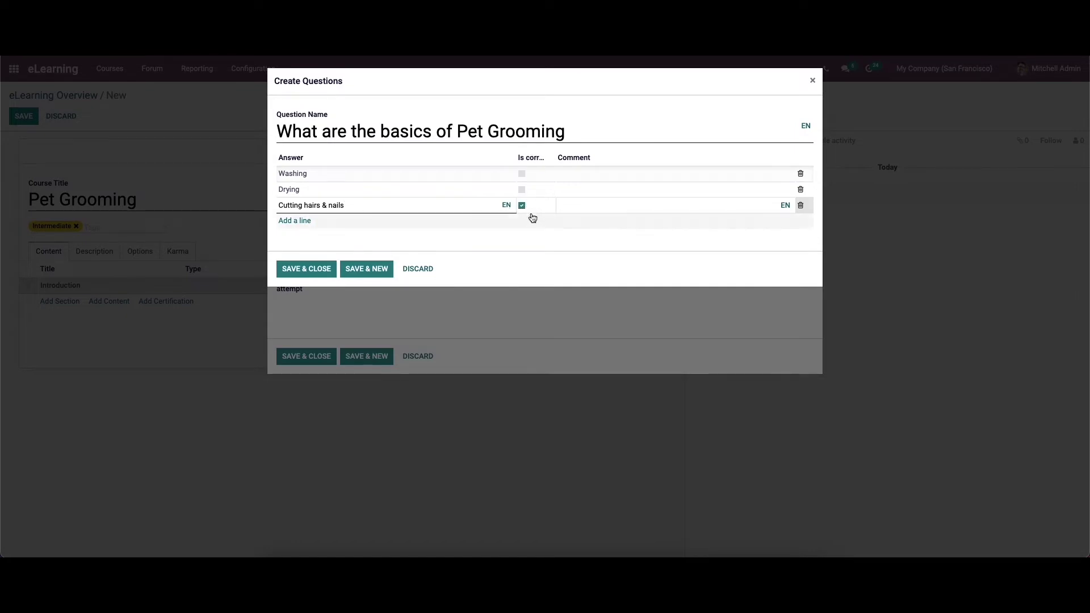
Comment 'Correct' on the right answer and 'Incorrect' on the other two, then save the question.
click(566, 205)
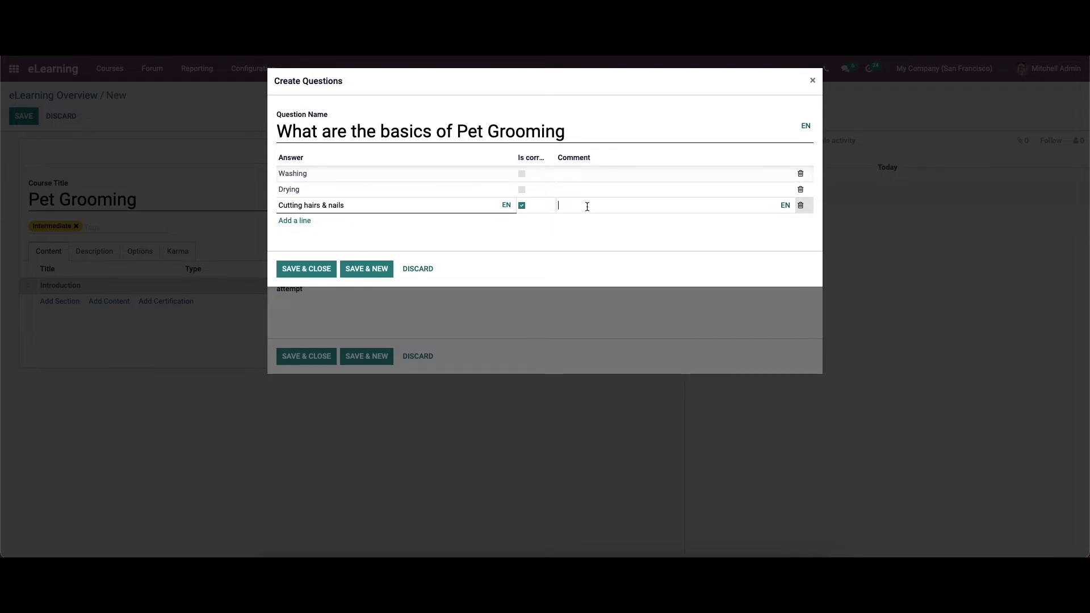
text(Correct)
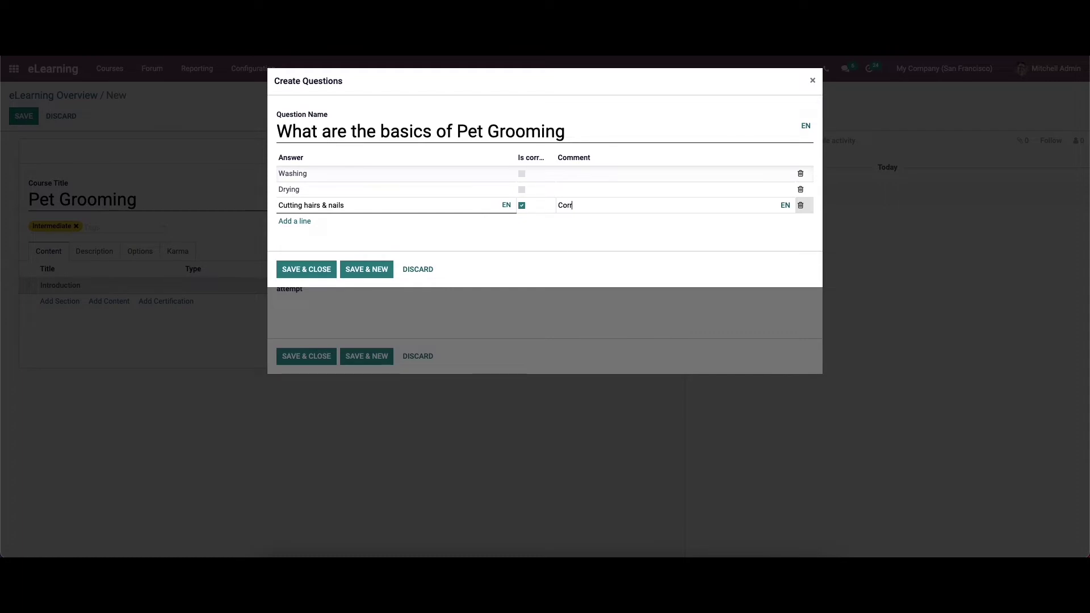
click(576, 191)
text(Incorrect)
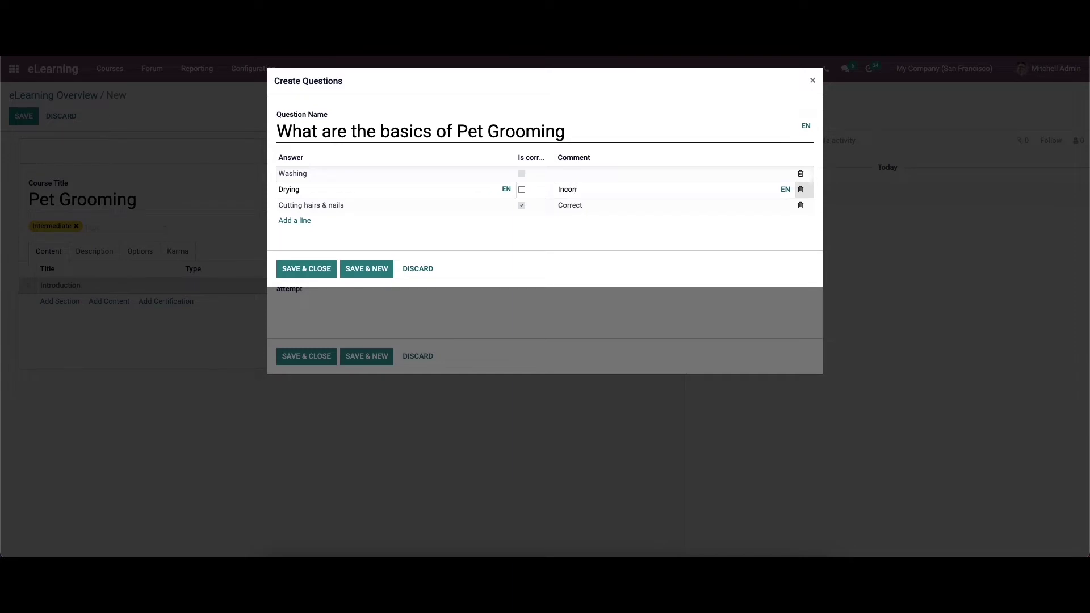
click(594, 173)
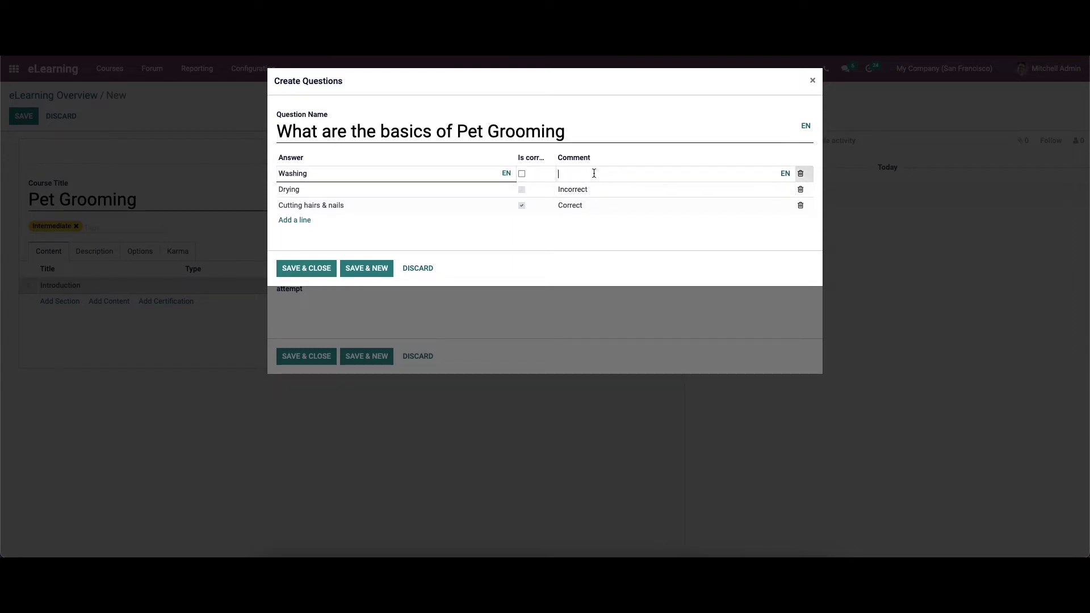
text(Inco)
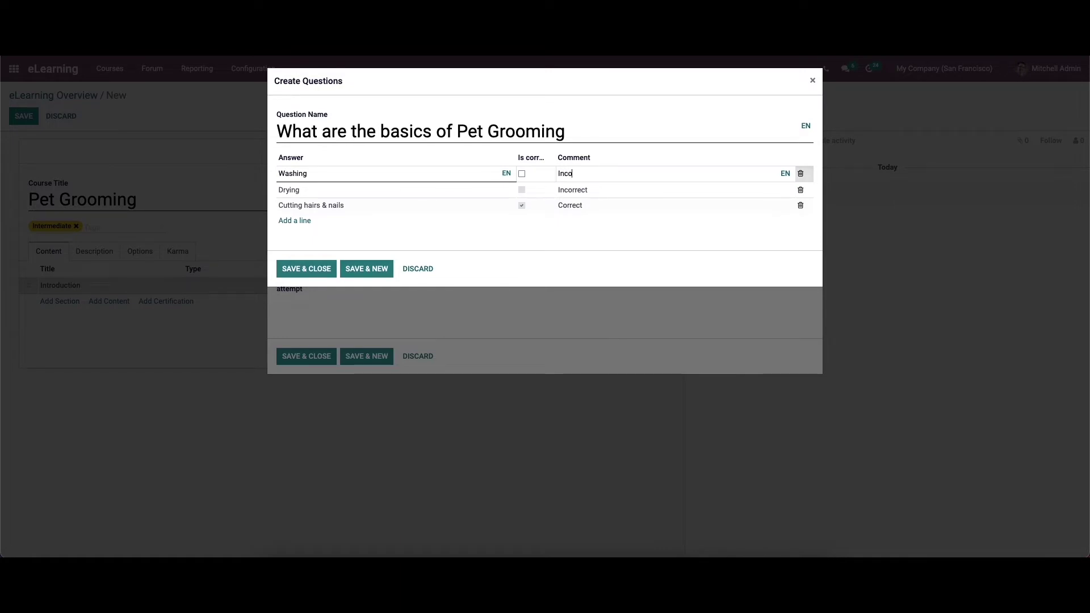
text(rrect)
click(312, 266)
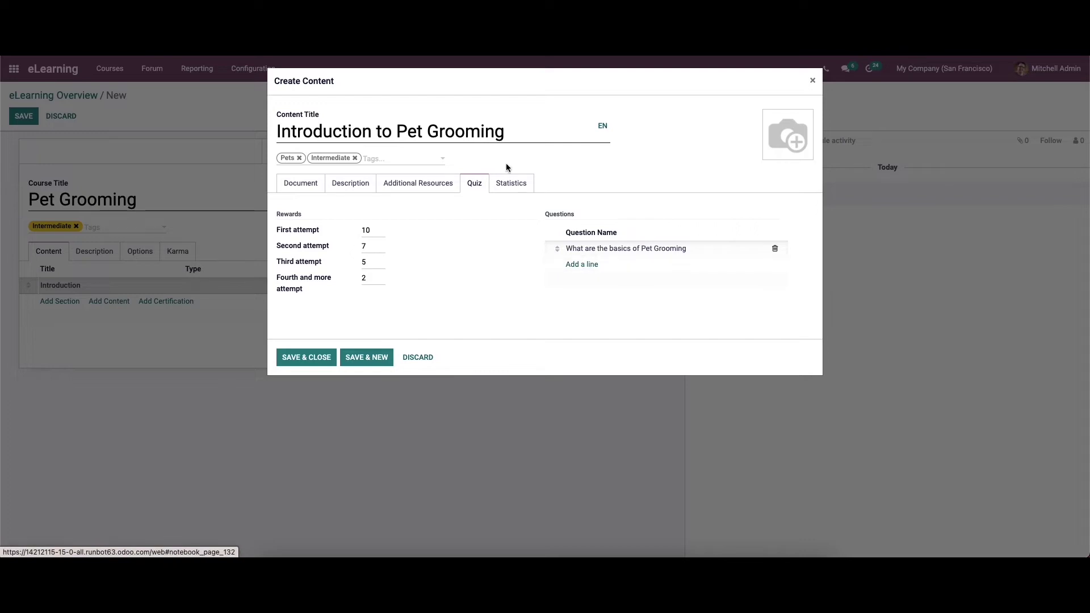
Show the lesson's Statistics, with Member, Public and Total views and Comments at 0.
click(507, 191)
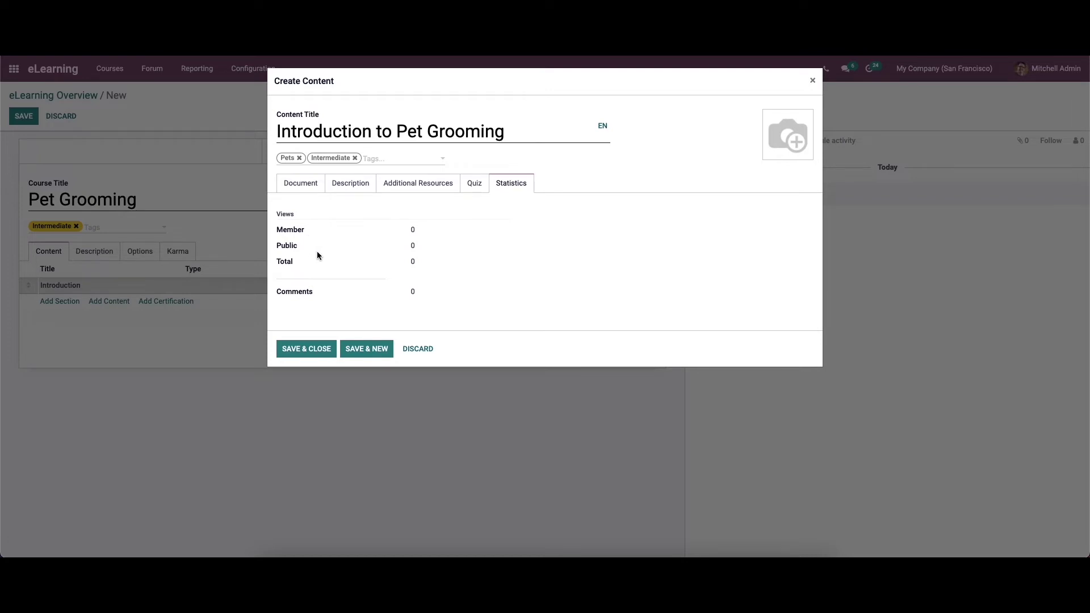
Save the lesson and add certification 'Intro to Pet Grooming', tagged Pets, using MyCompany Vendor Certification.
click(306, 349)
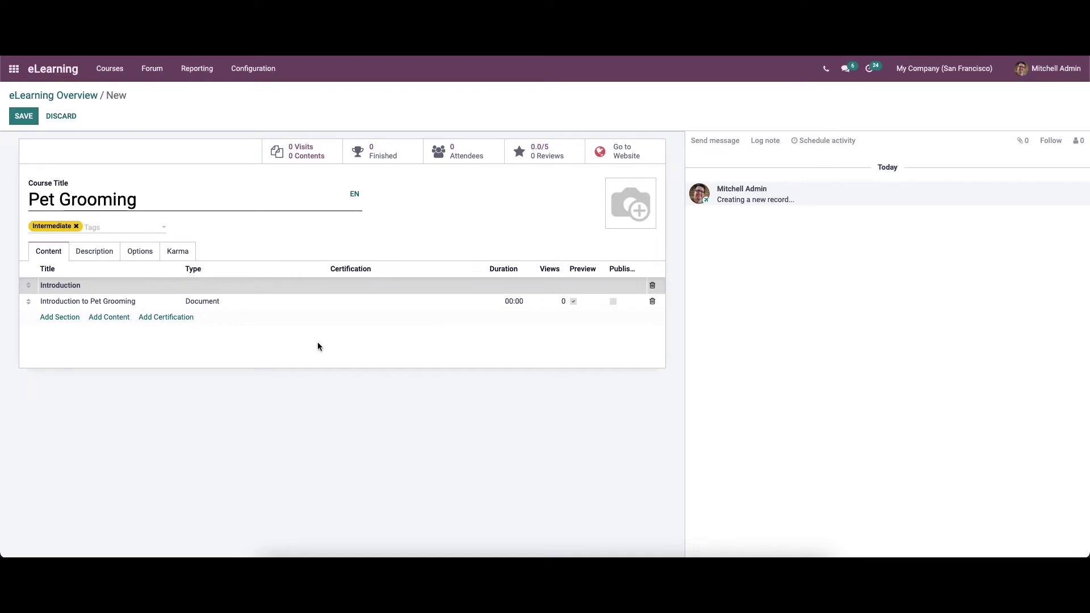
click(177, 317)
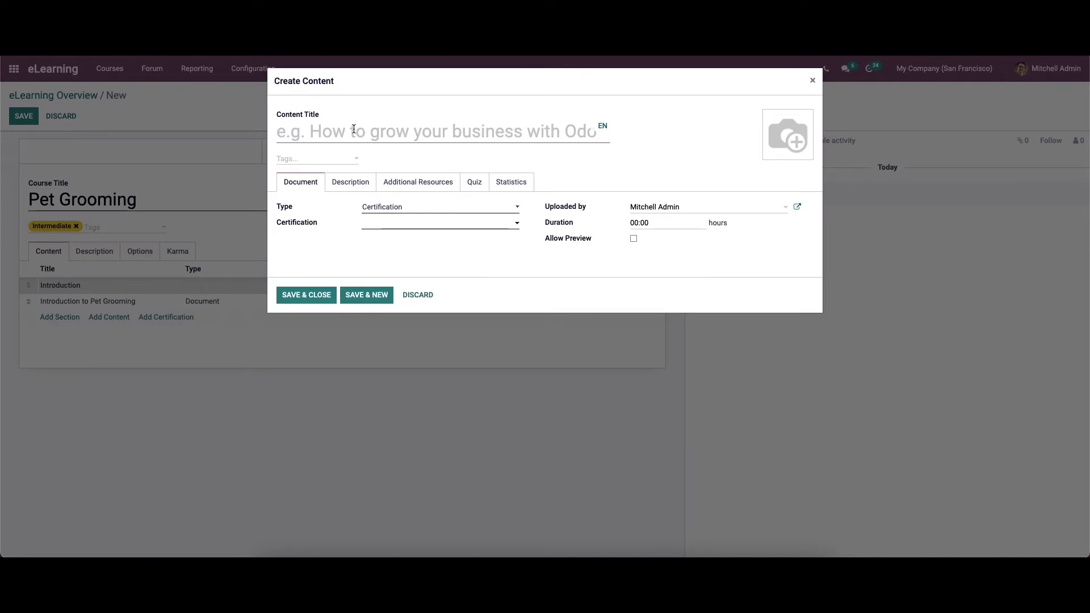
text(I)
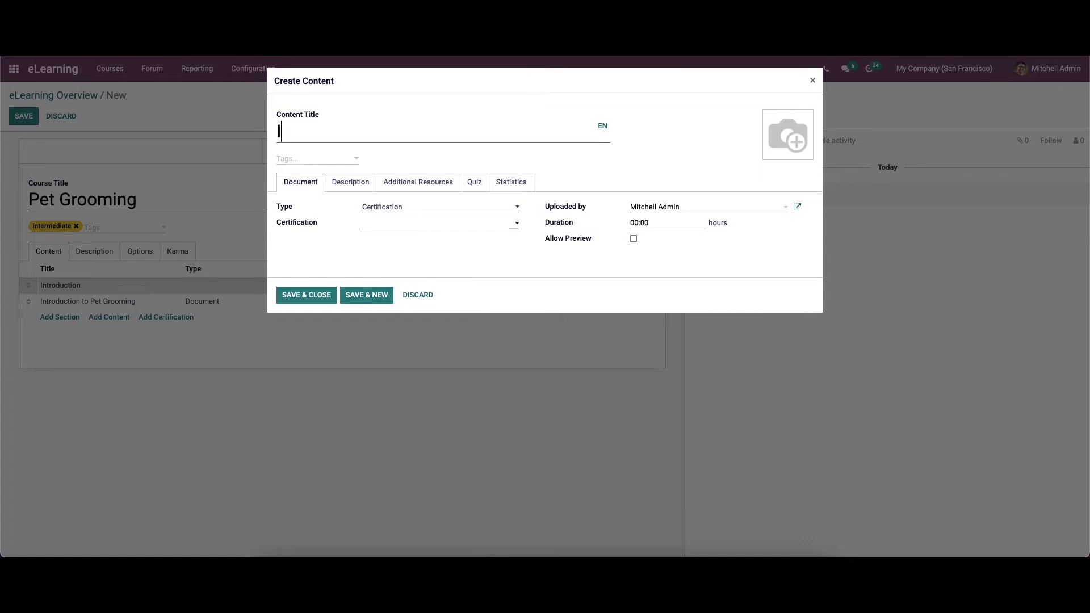
text(ntro to P)
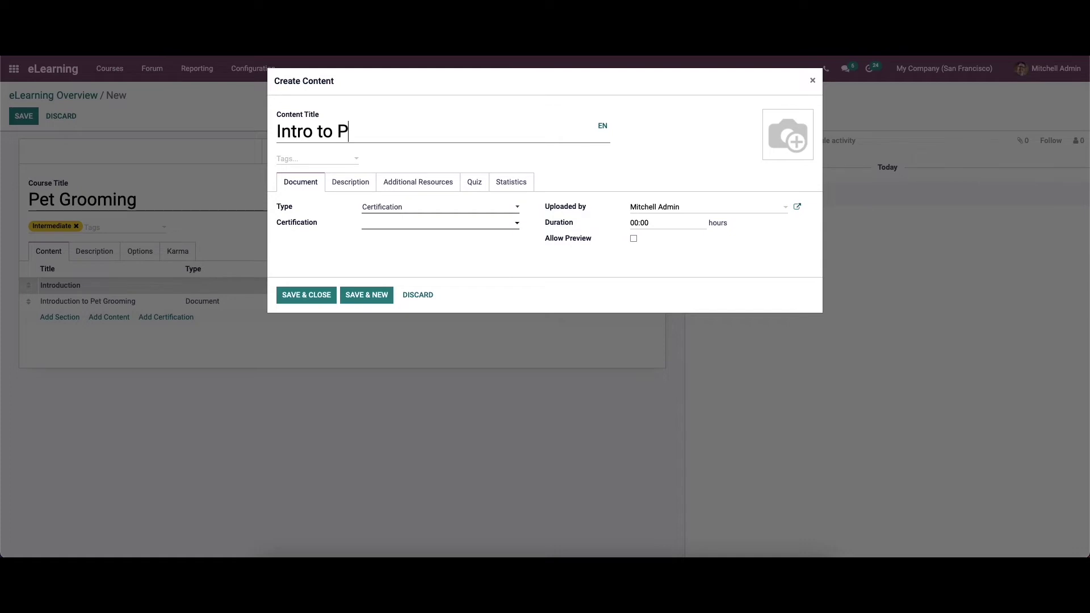
text(et Grooming)
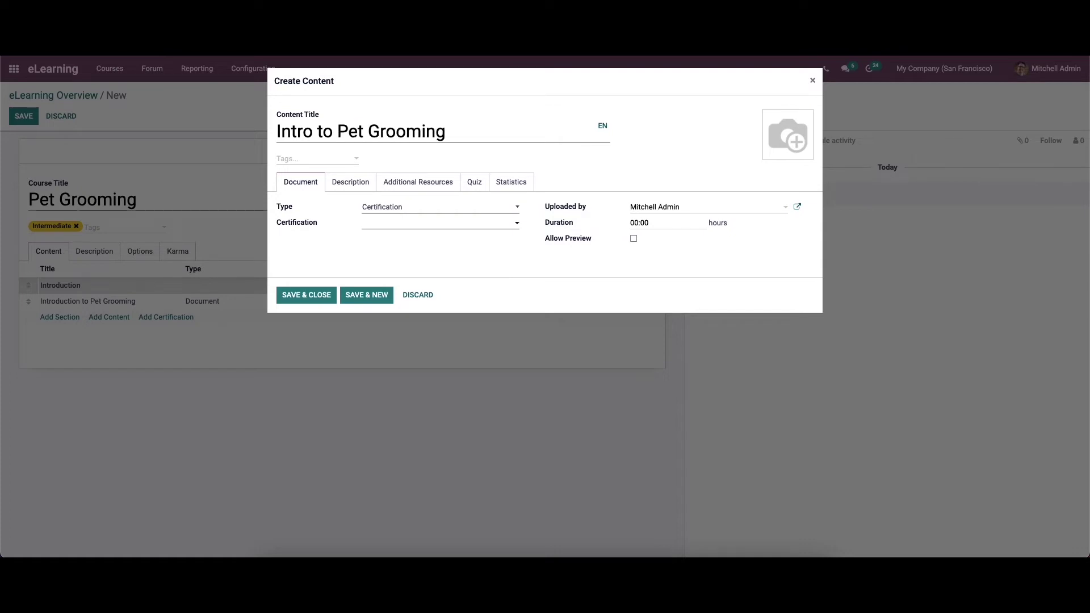
click(312, 159)
click(321, 261)
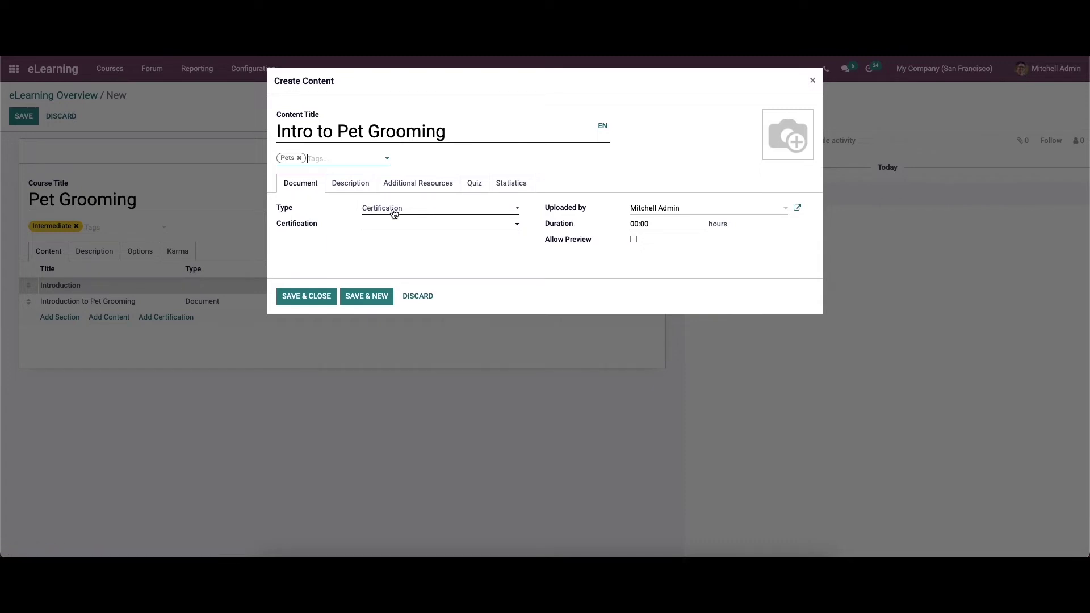
click(401, 229)
click(401, 242)
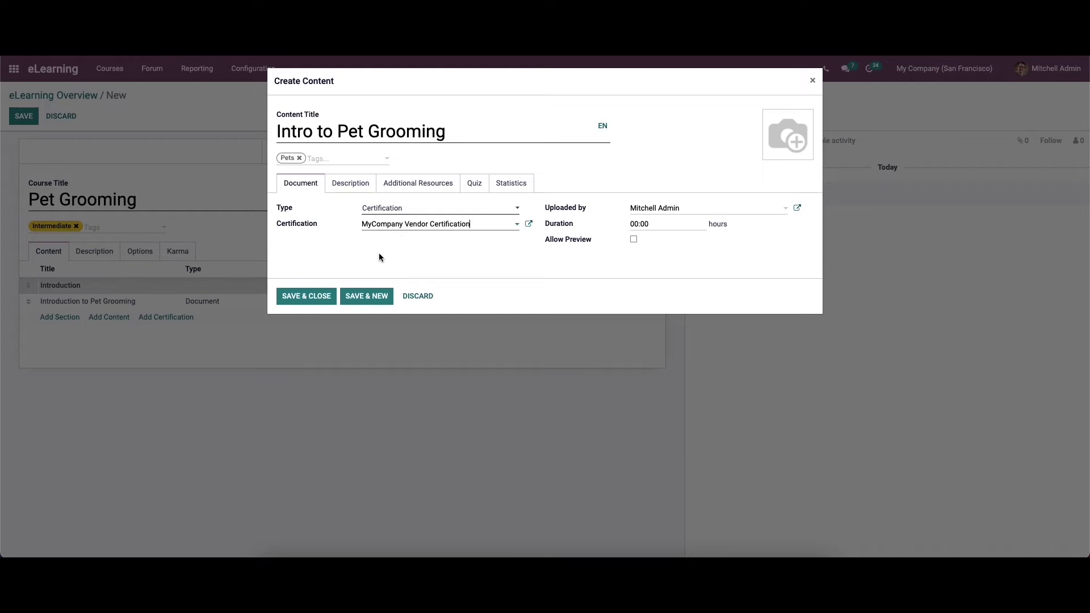
click(316, 296)
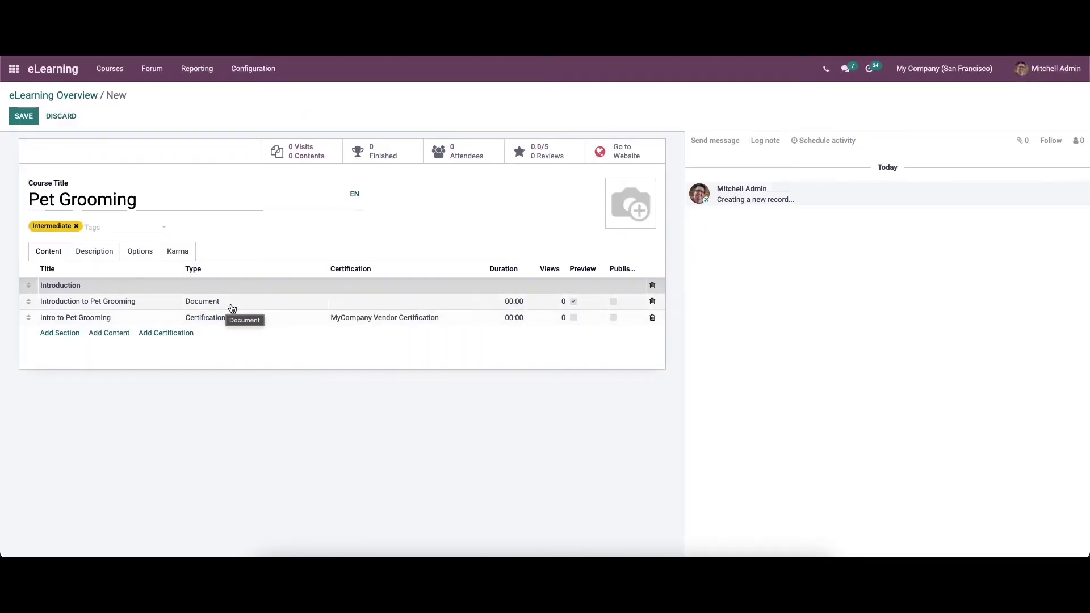
Enter the course description 'Learn the basics of Pet Grooming !' and save with Alt+S.
click(110, 257)
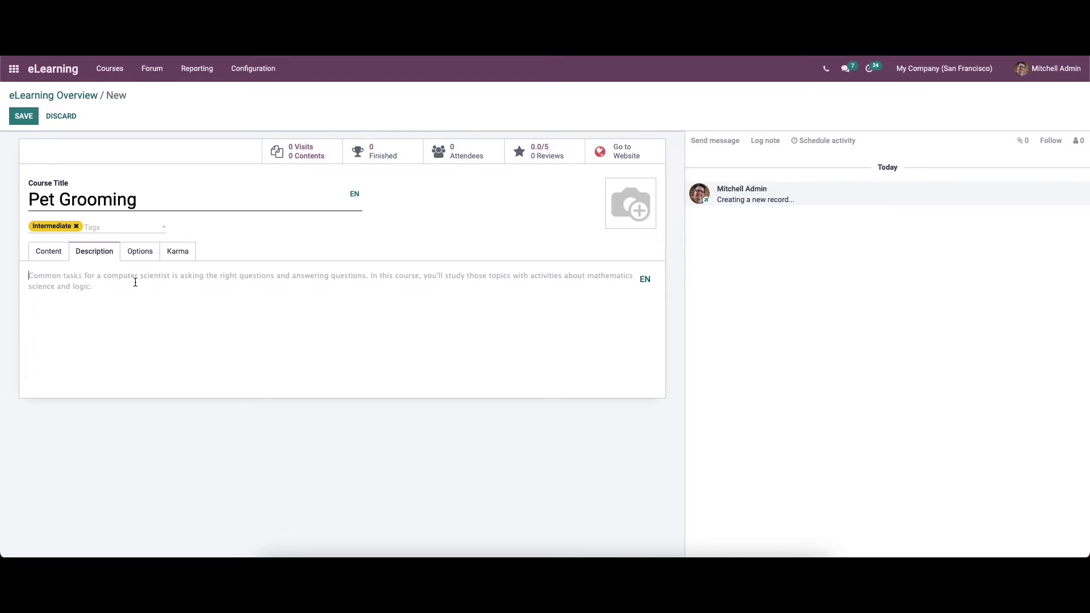
click(135, 282)
text(Learn the b)
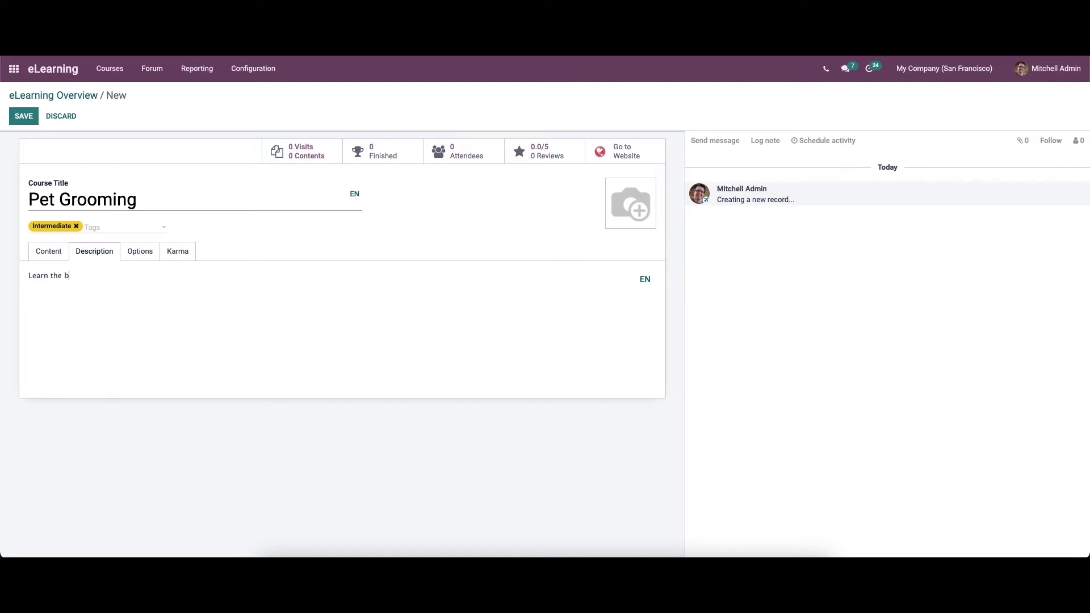
text(asics of Pet Grooming)
text(!)
key(alt+s)
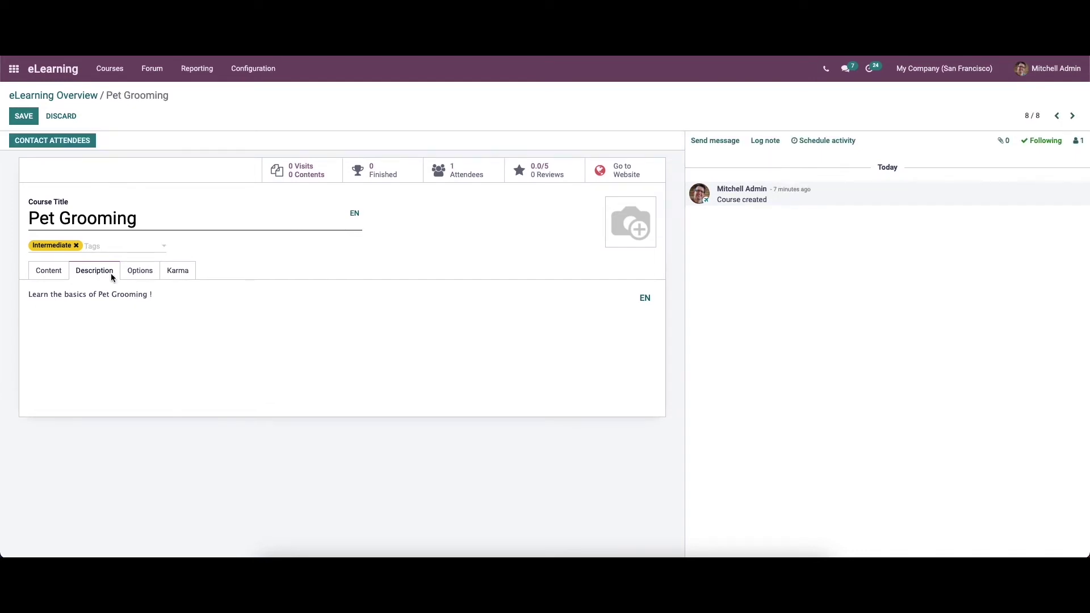
Show the Pet Grooming course options, keeping enrollment Public and linking no forum.
click(146, 272)
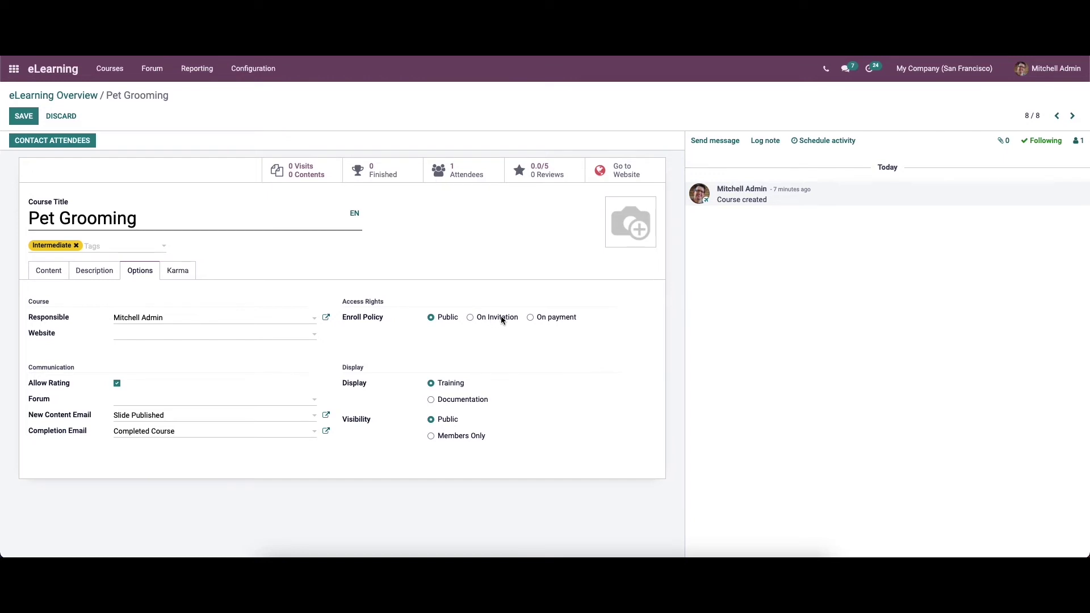
click(470, 317)
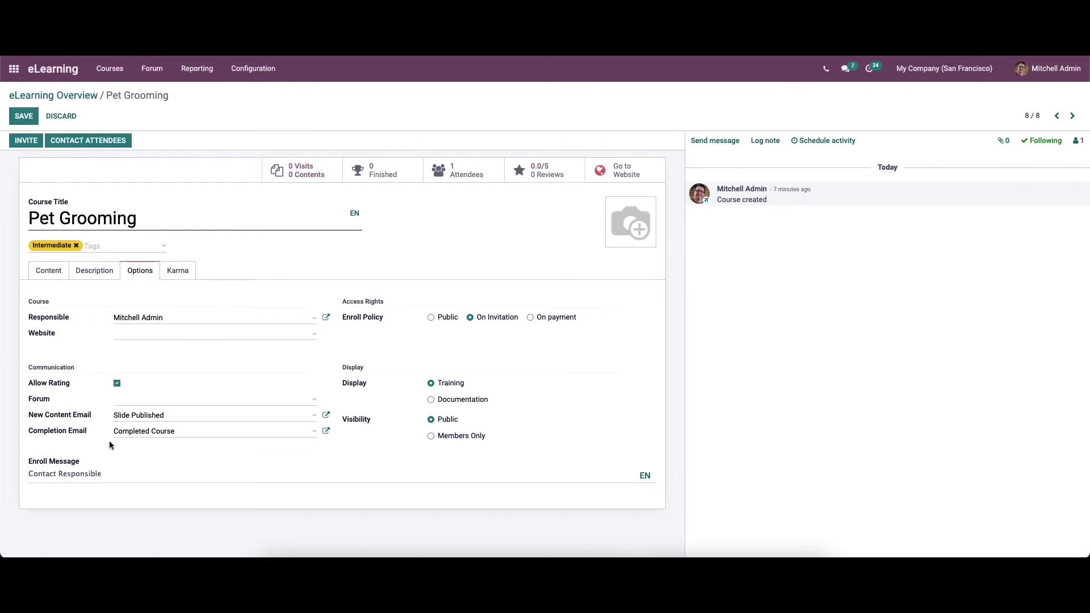
click(431, 318)
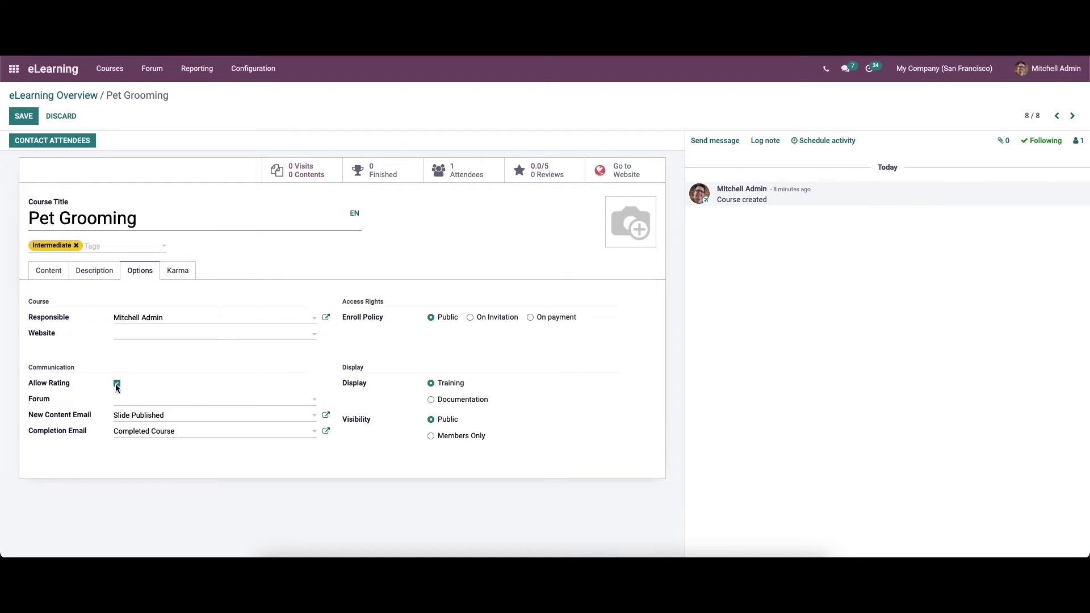
click(125, 400)
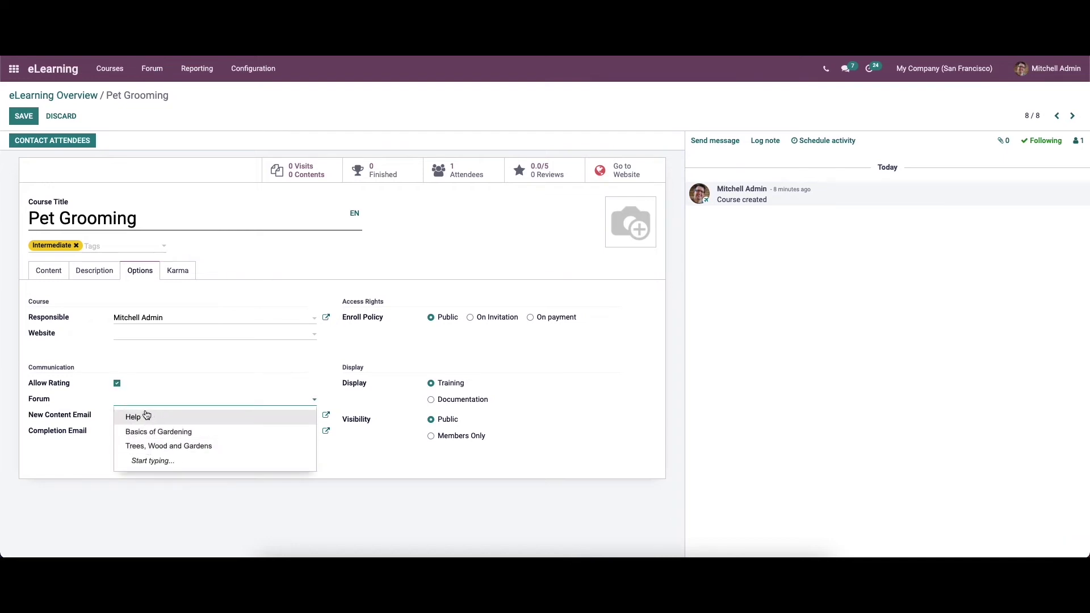
click(148, 401)
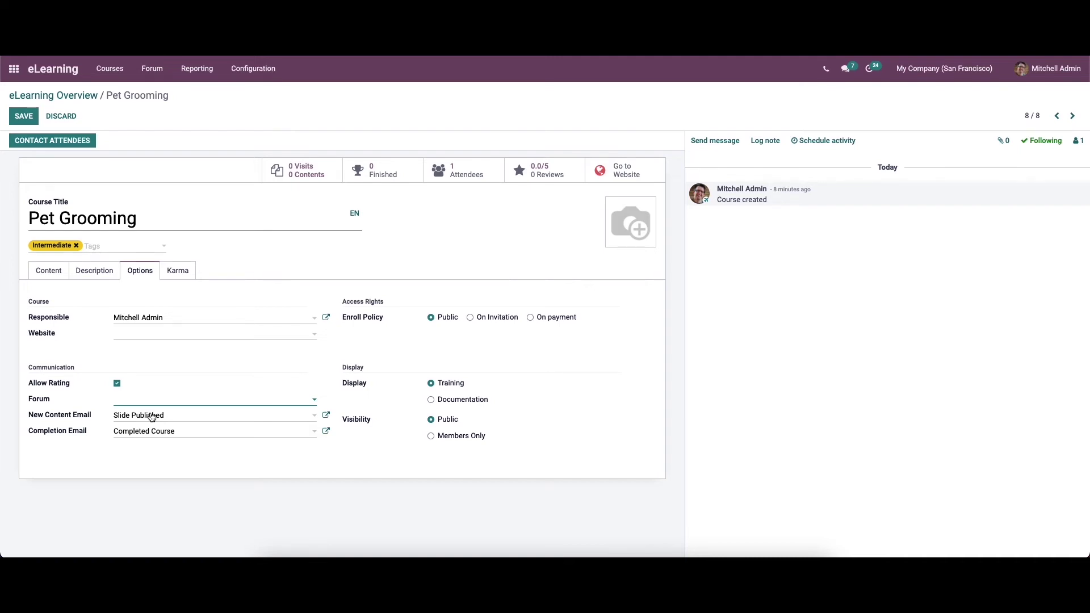
Keep the completion email template, set Display to Documentation, and view the Karma settings.
click(163, 439)
click(165, 440)
click(430, 400)
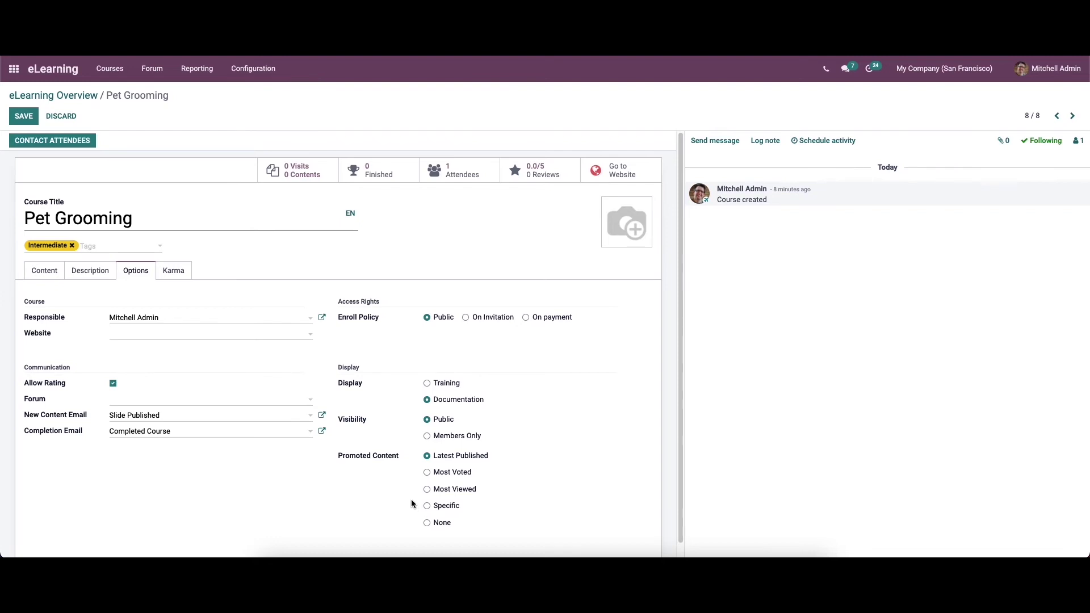
click(172, 273)
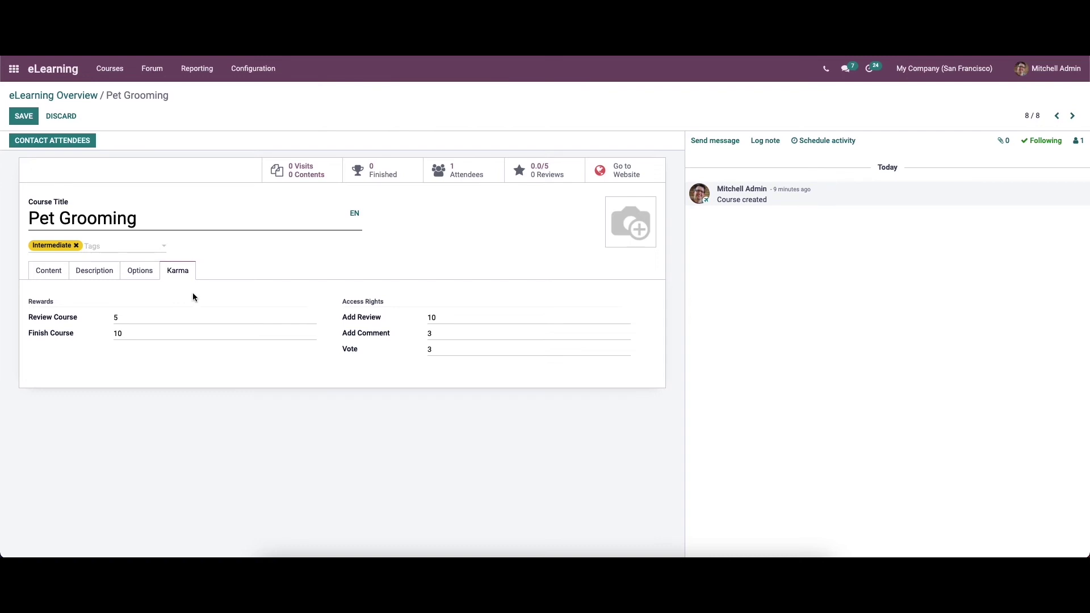
Save Pet Grooming and list all eight courses from the eLearning Overview.
click(21, 119)
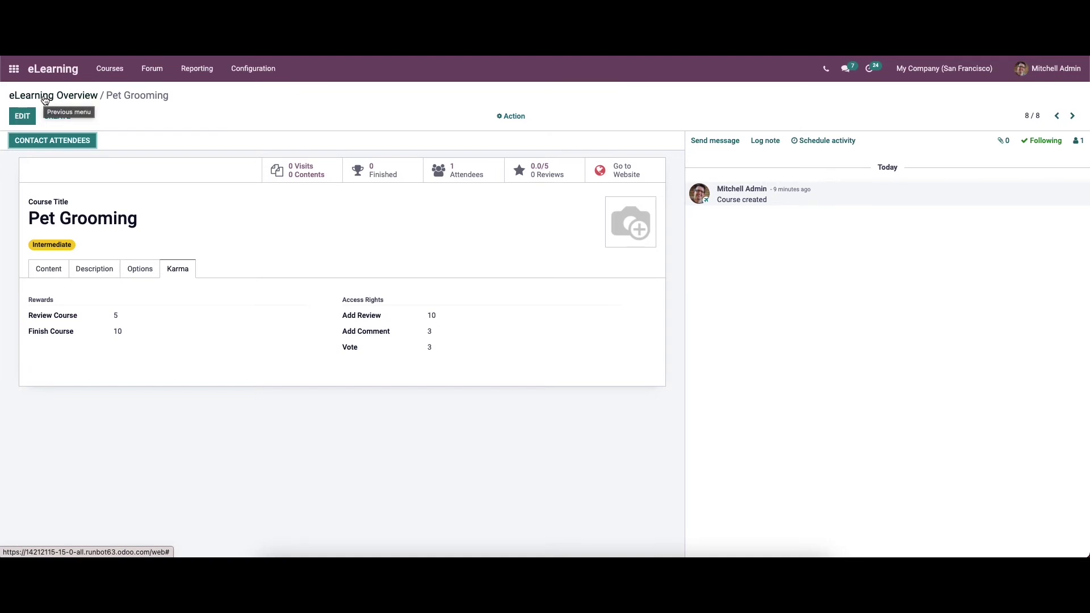
click(45, 96)
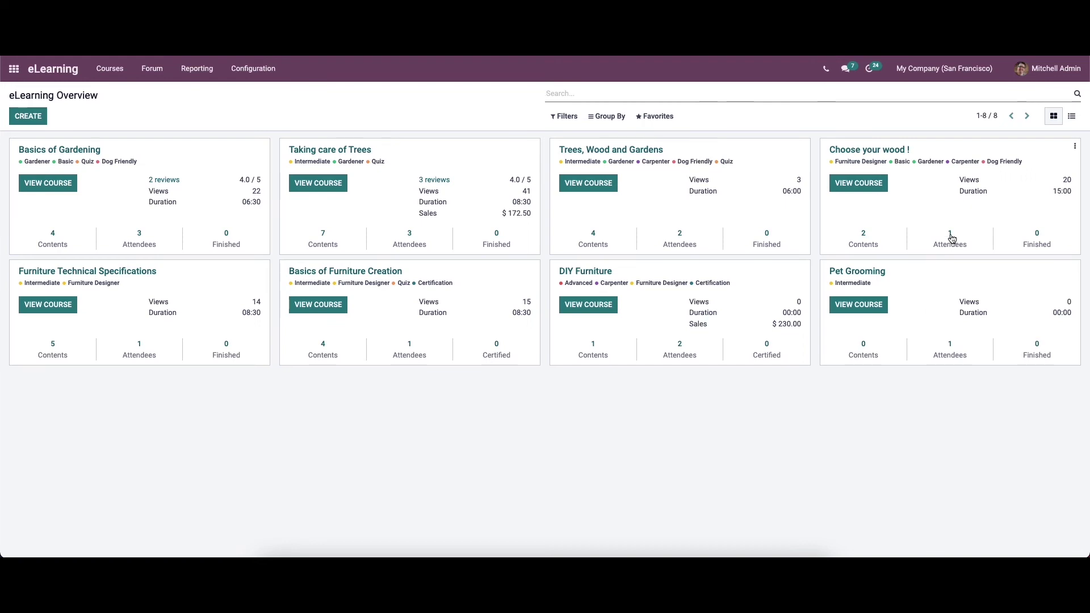
click(1072, 118)
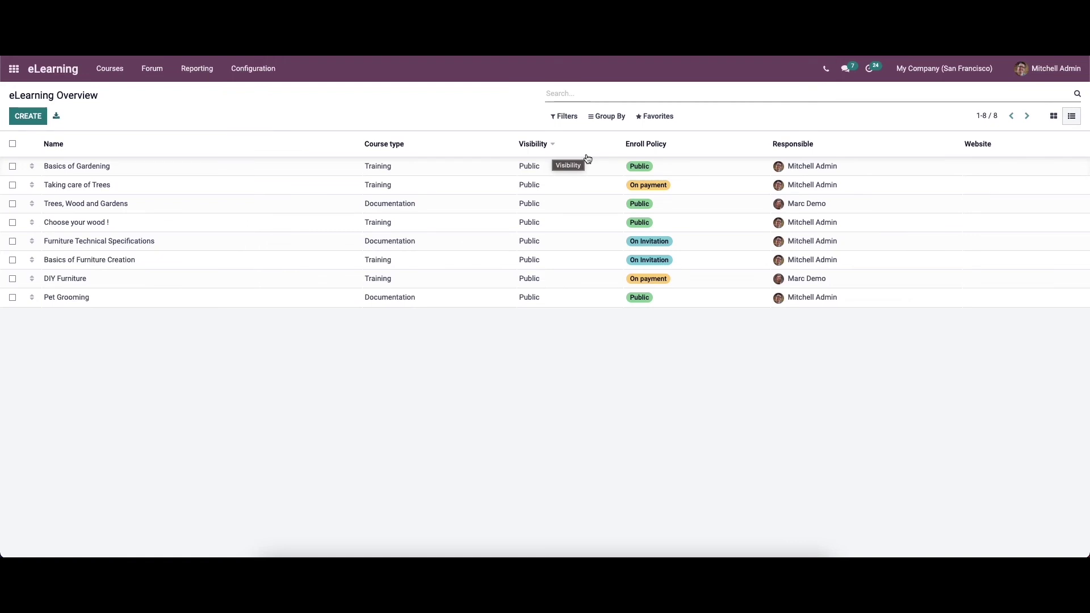
Chart the Reporting > Courses report as bars of visits, checking the available measures.
click(197, 69)
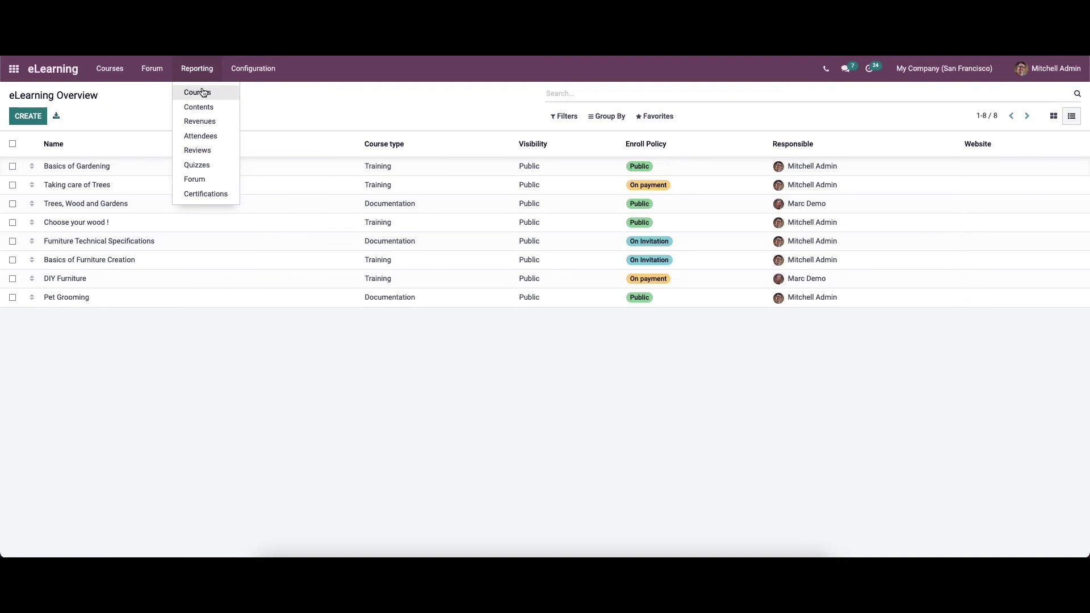
click(204, 91)
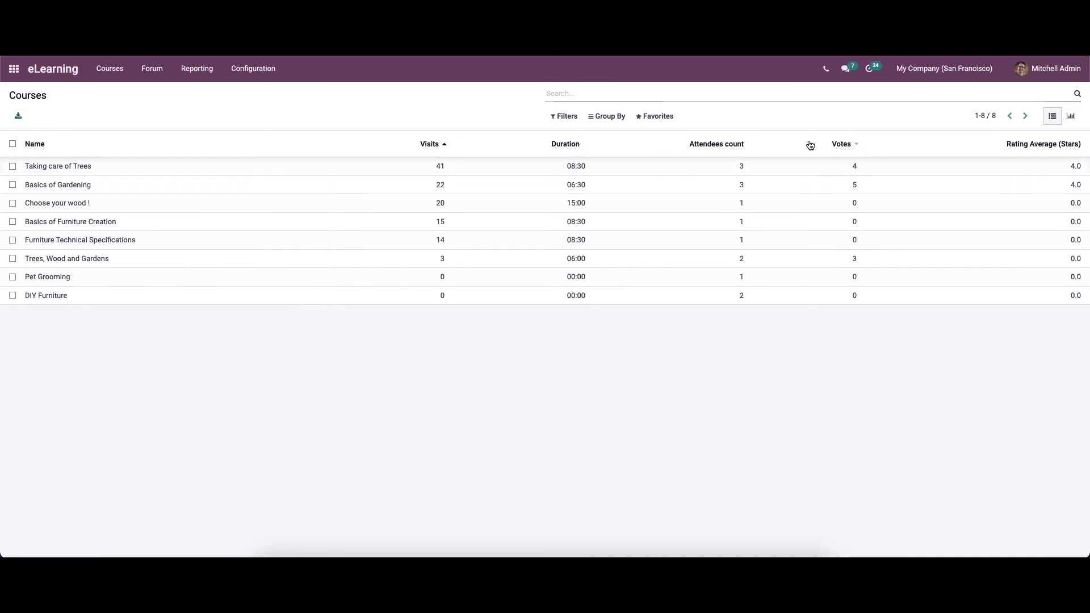
click(1070, 117)
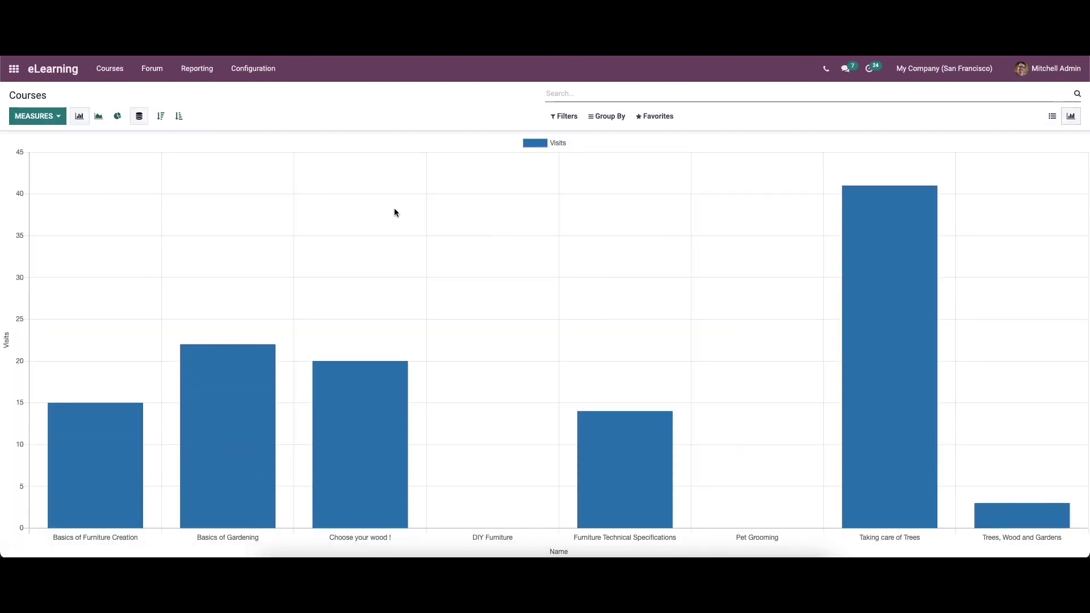
mouse_move(299, 432)
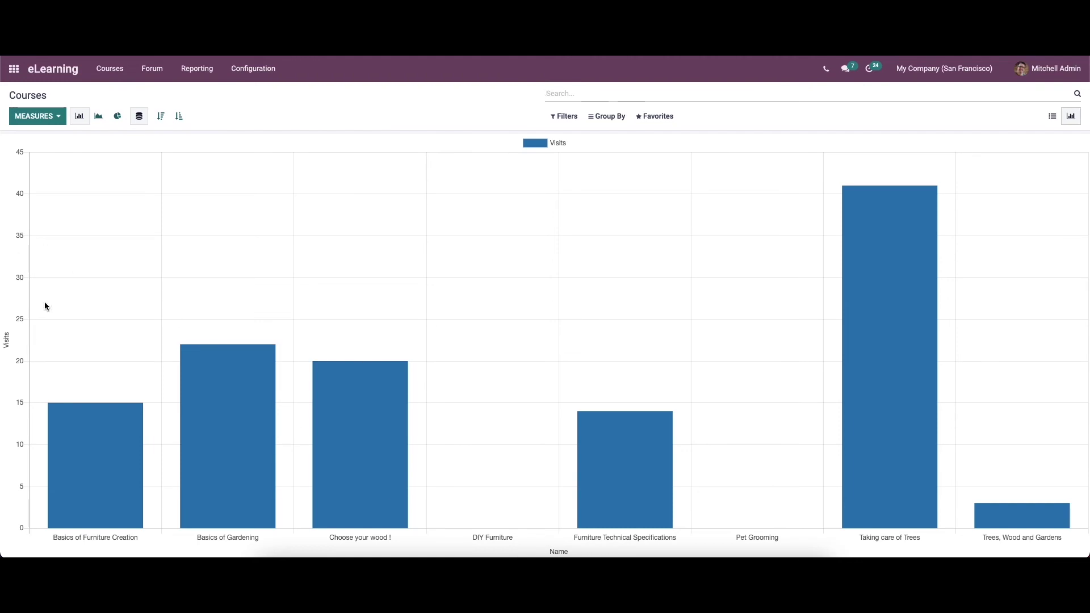
click(35, 118)
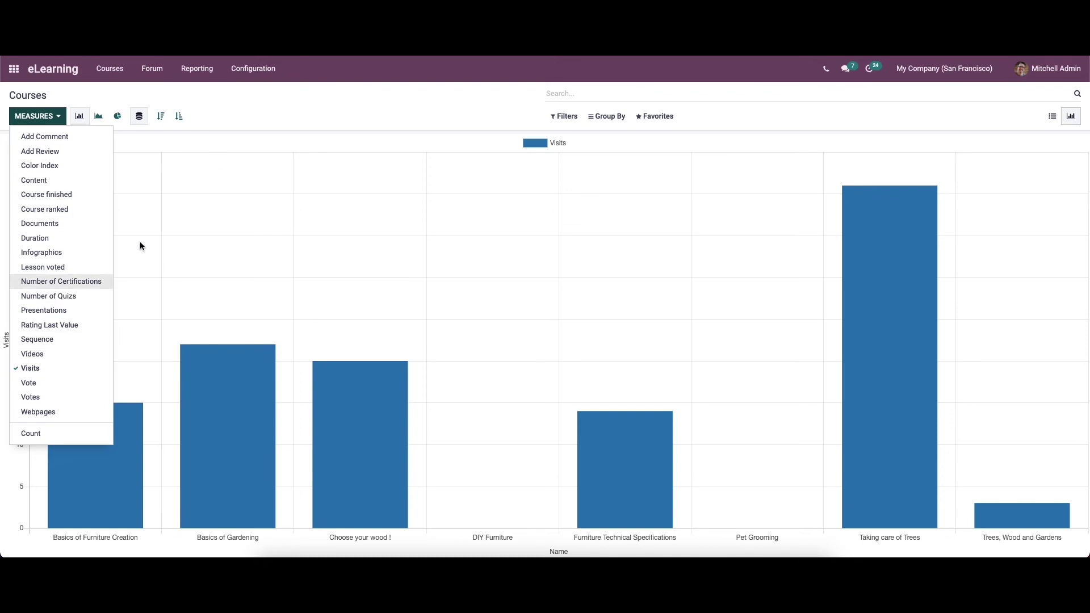
click(221, 107)
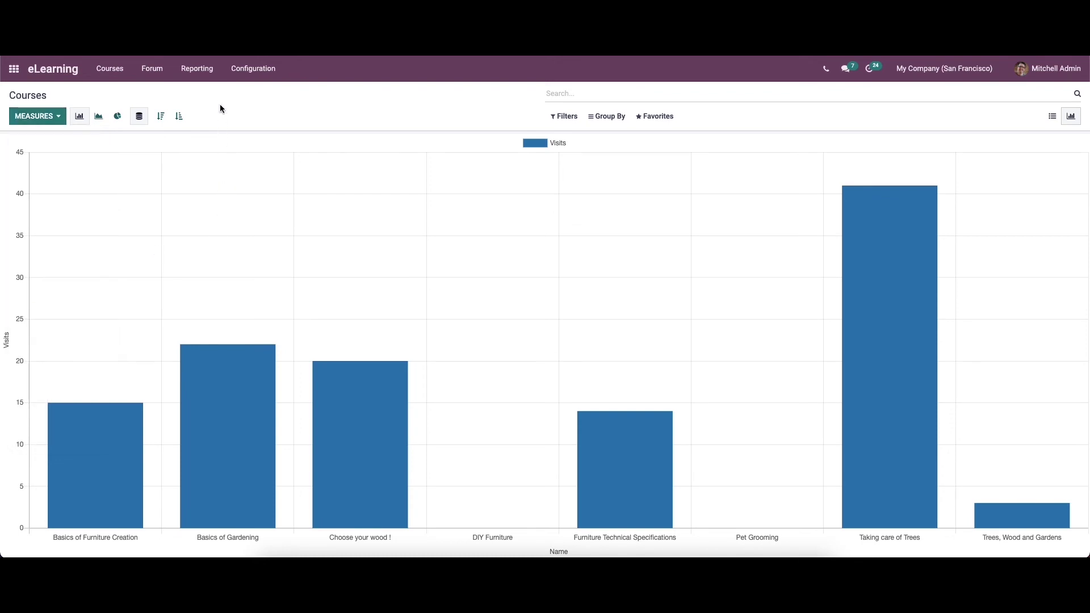
Check the Intro to Pet Grooming content, then list all 29 course contents.
click(112, 76)
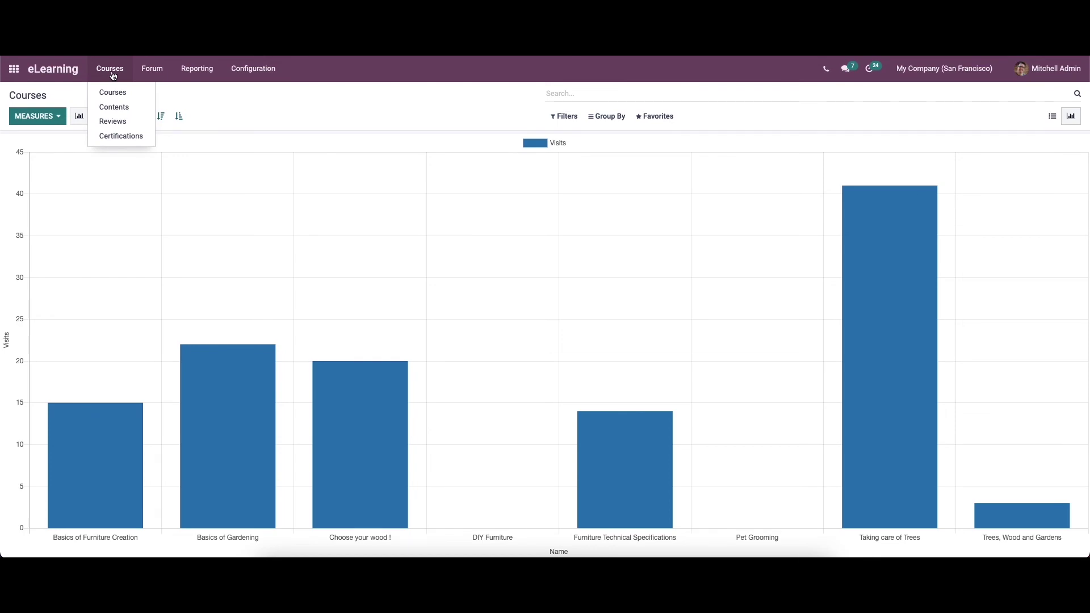
click(115, 107)
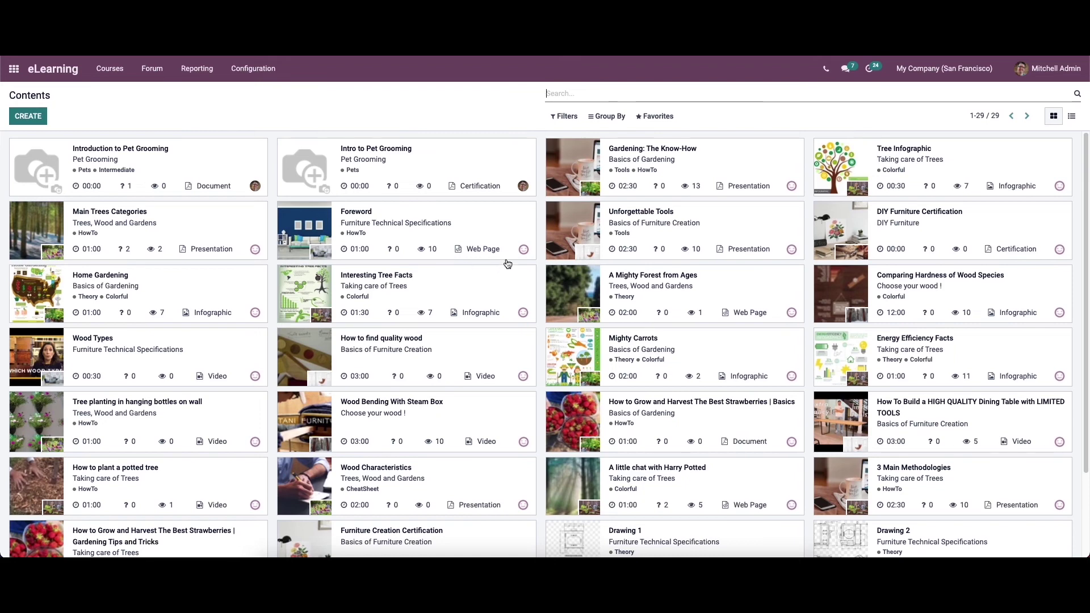
click(419, 171)
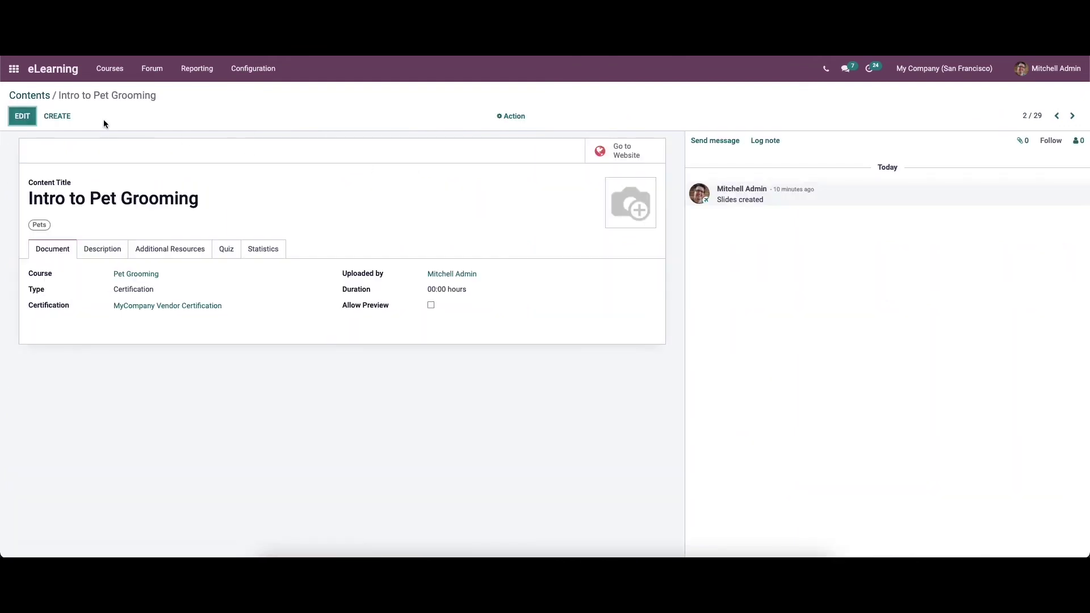
click(44, 95)
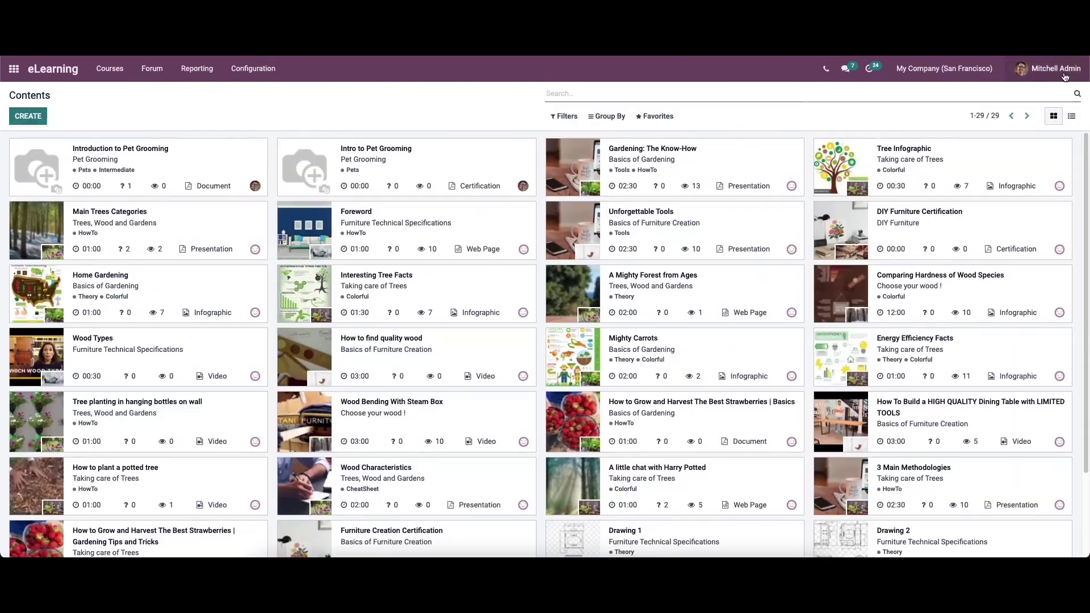
click(1072, 116)
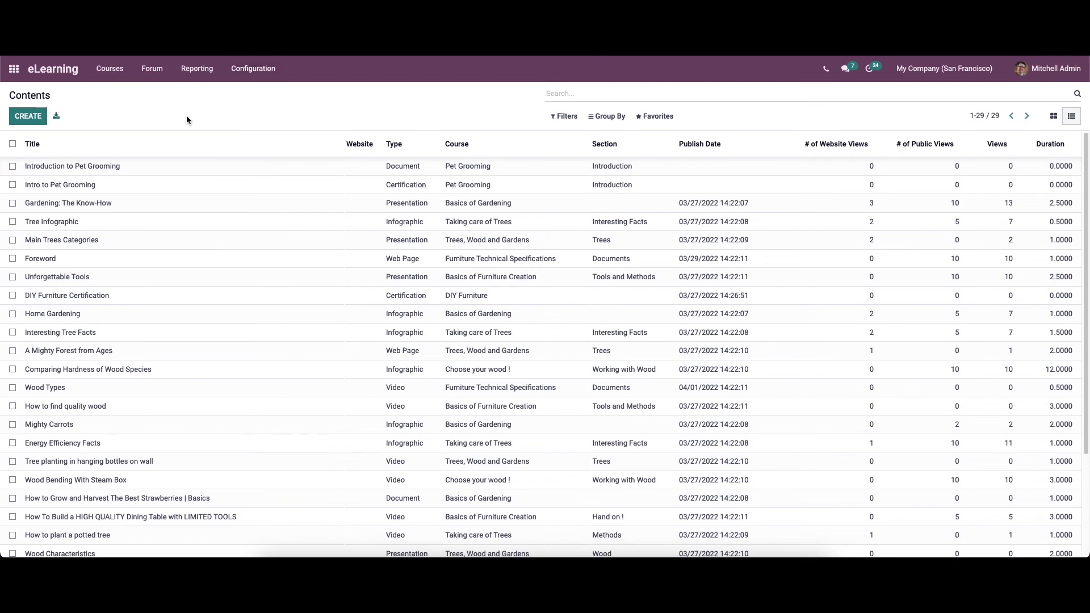
click(22, 118)
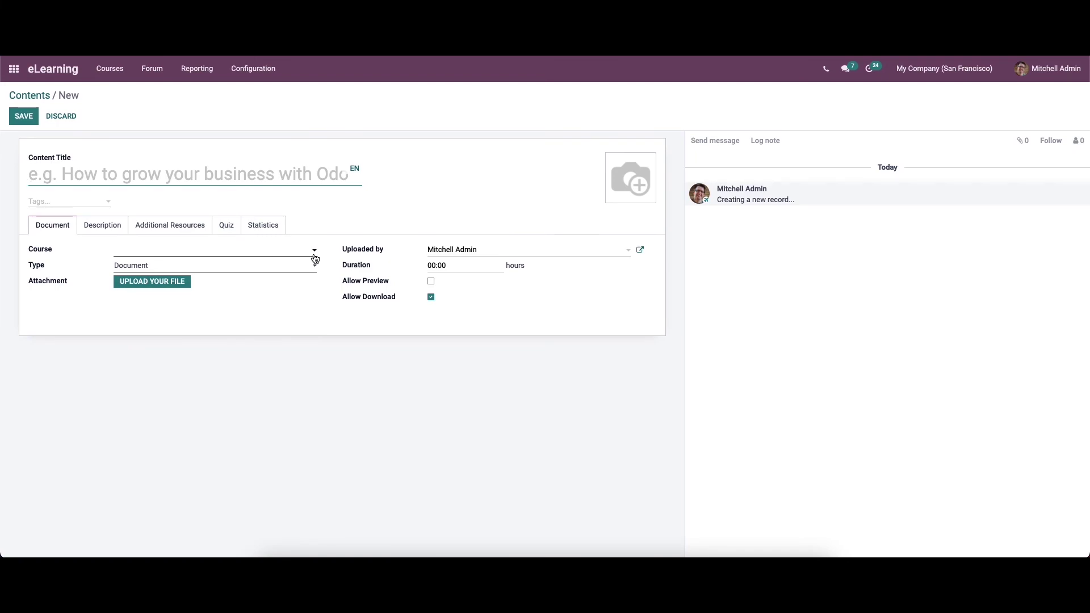
click(61, 115)
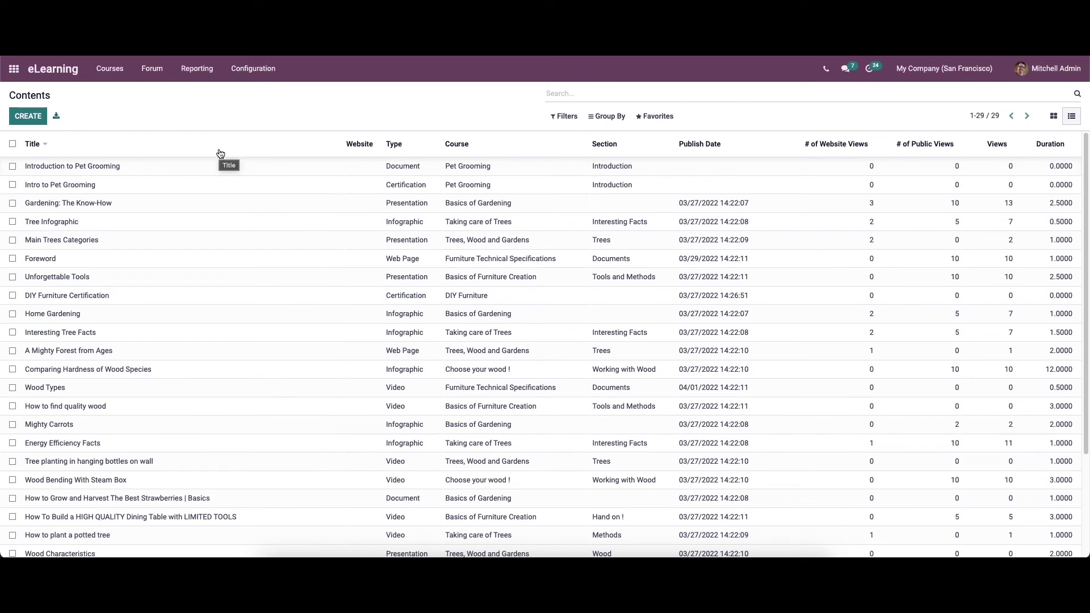
Open Reporting > Contents, check its measures, and list all 40 content records.
click(198, 69)
click(206, 106)
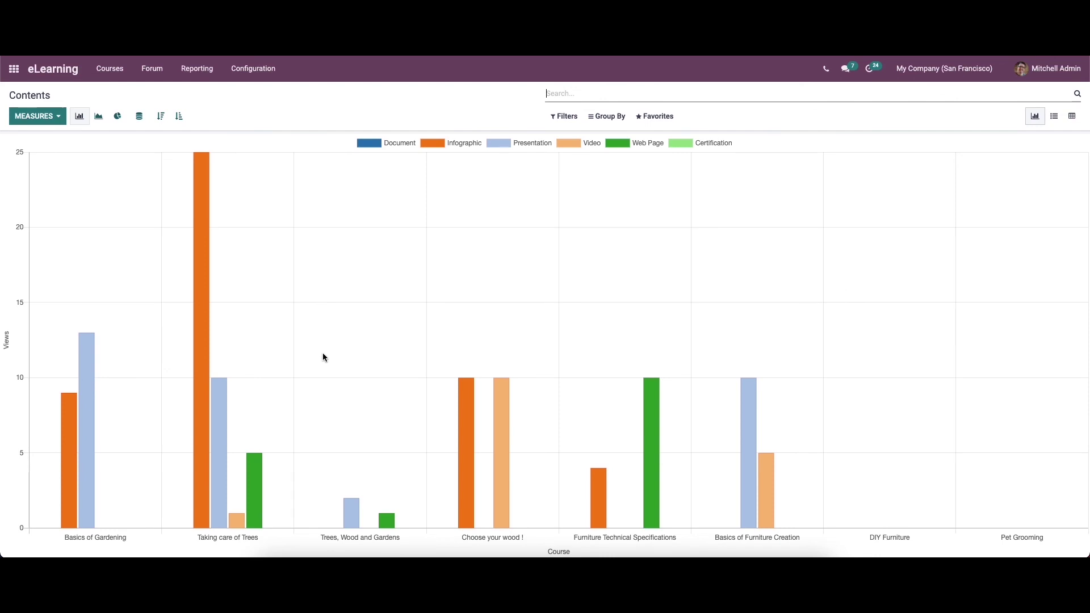
click(31, 120)
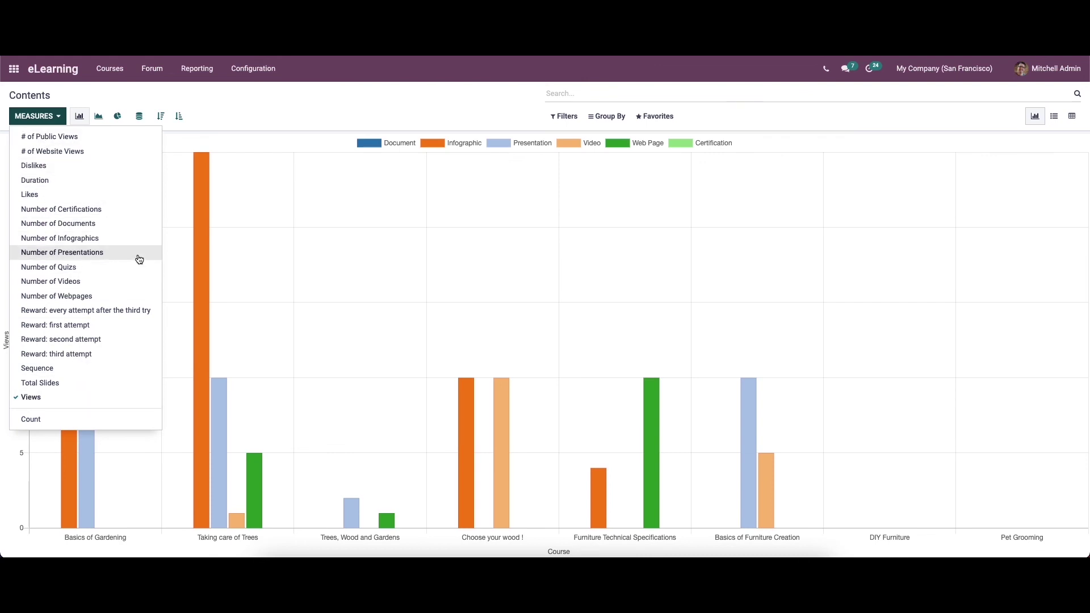
click(1054, 116)
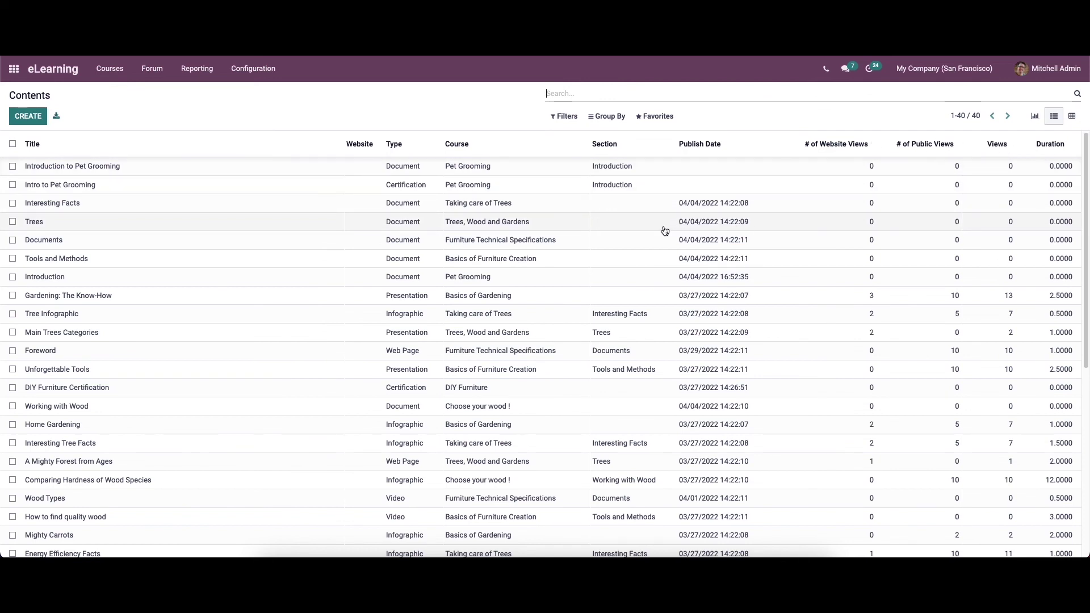
Check the Documents and Main Trees Categories records, then pivot contents by views per course.
click(400, 242)
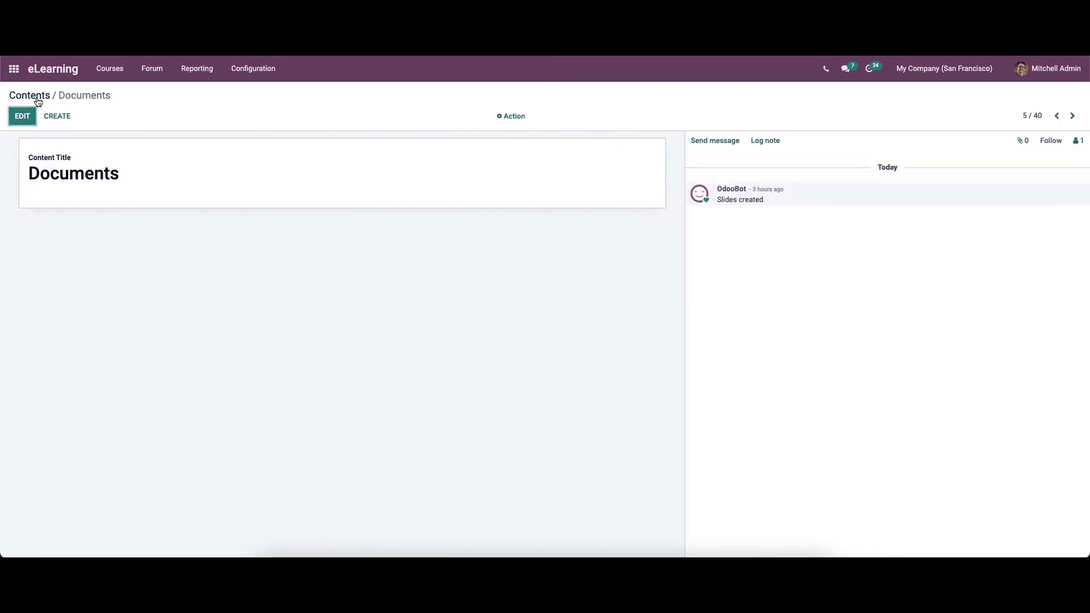
click(42, 96)
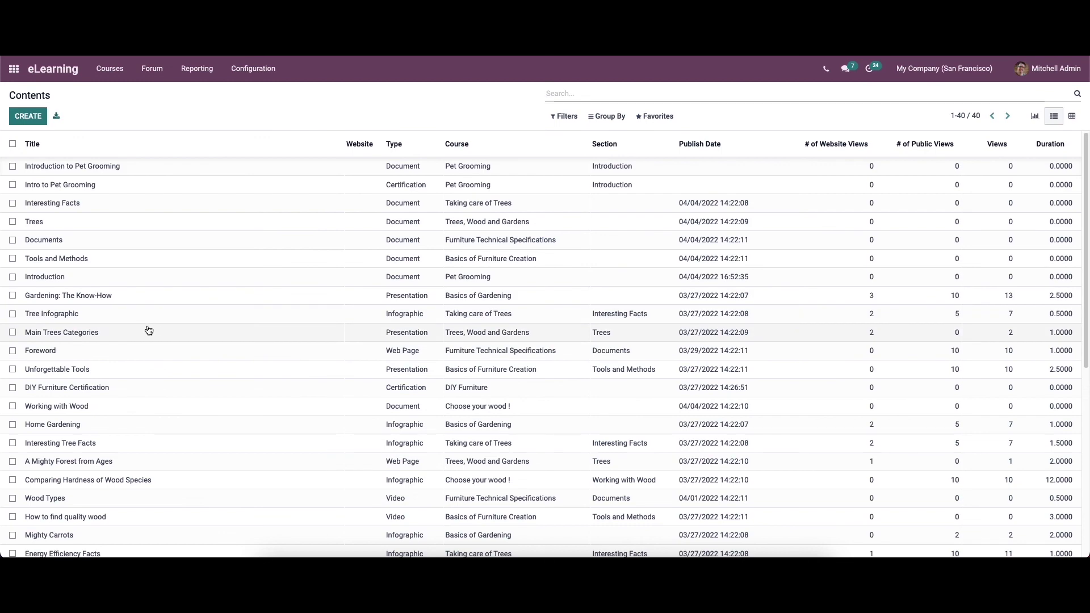
click(171, 332)
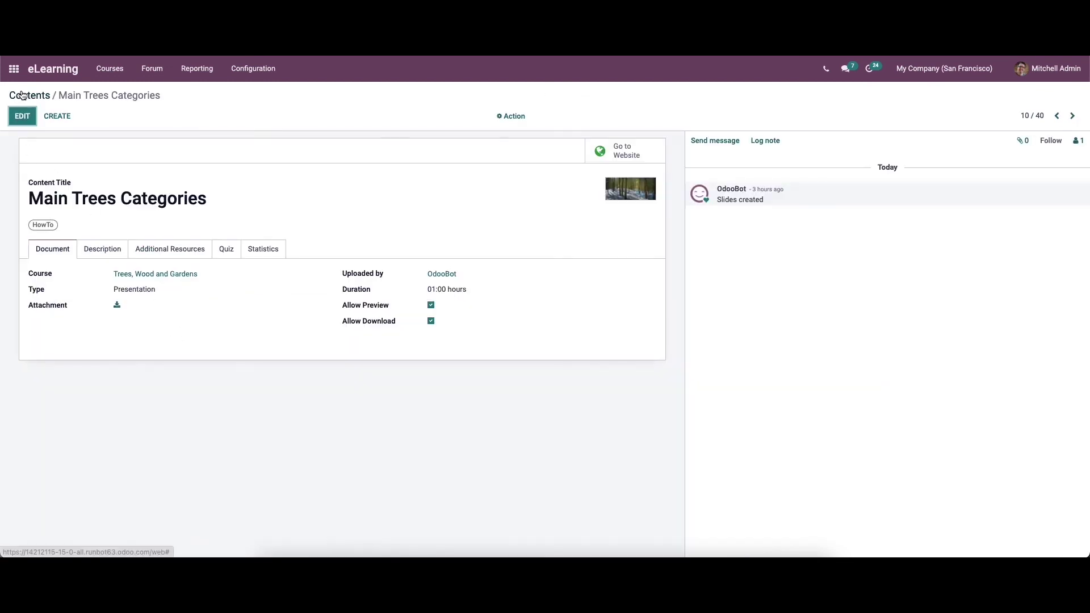
click(28, 96)
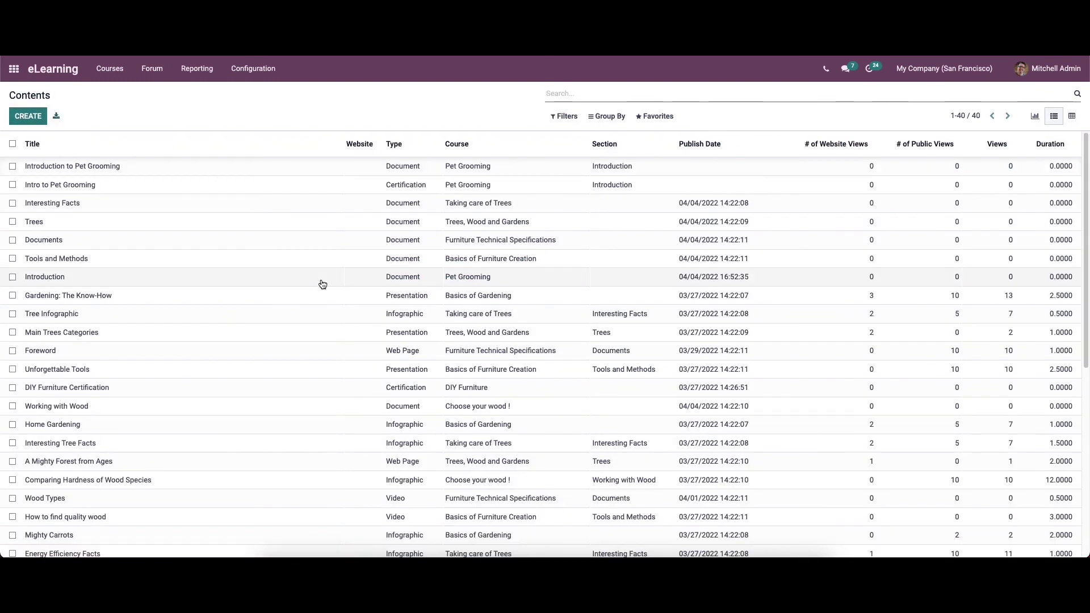
click(1071, 116)
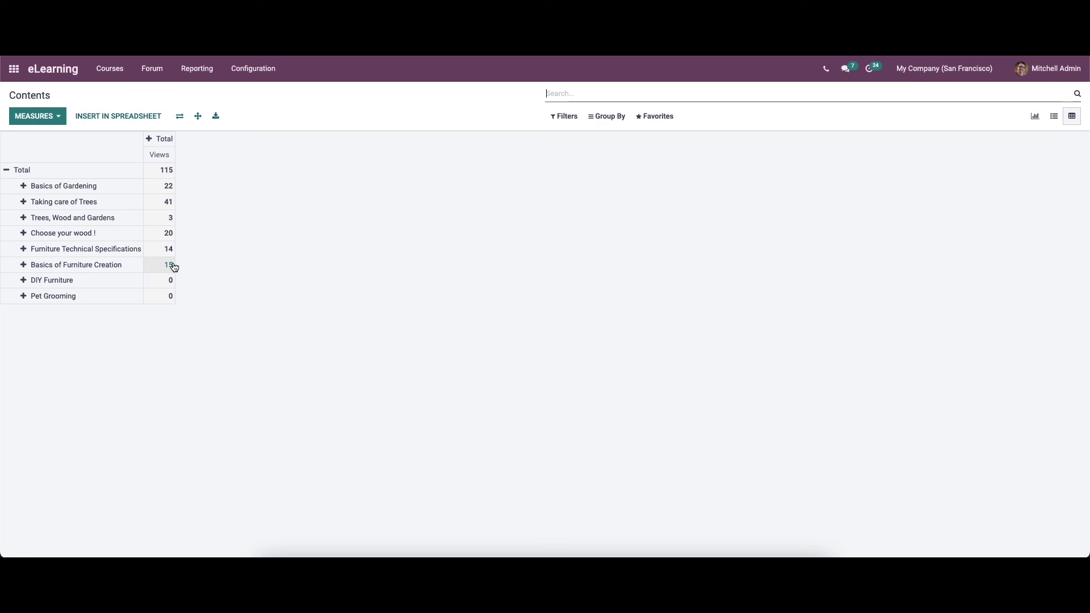
Show the Course, Category and Type grouping choices for the contents pivot.
click(606, 116)
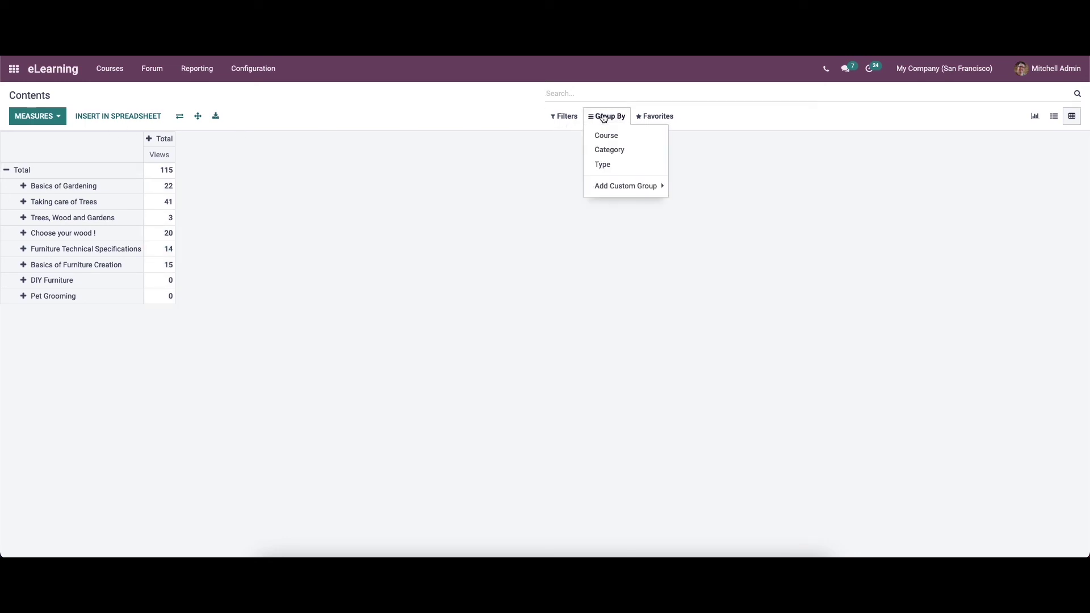